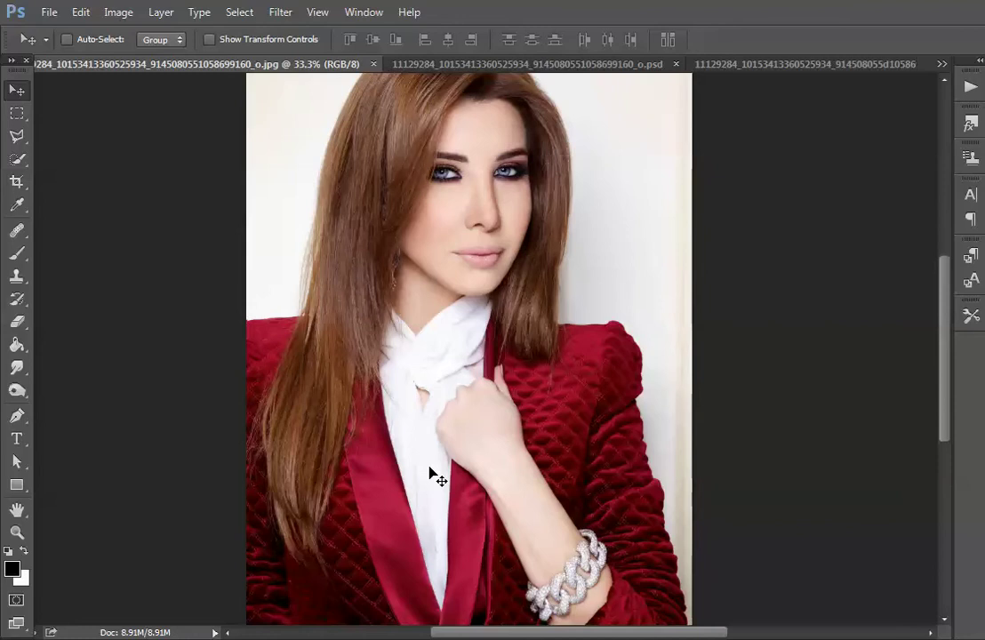
Step: Zoom in and scroll around the reference photo to study it
key(ctrl+plus)
key(ctrl+plus)
scroll(680, 303, up, 2)
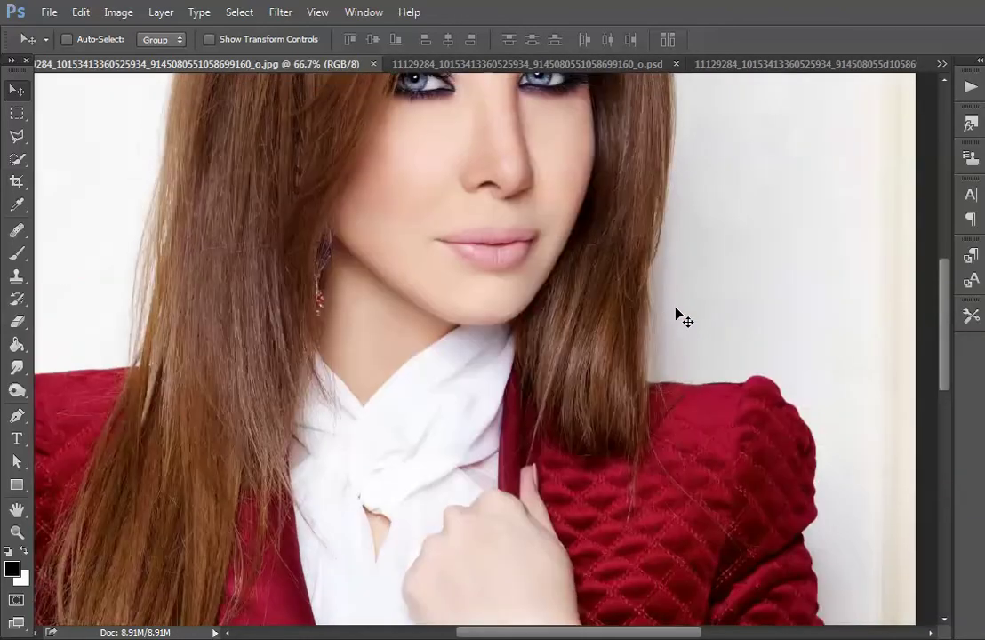
scroll(702, 322, up, 2)
scroll(721, 321, up, 2)
scroll(719, 313, up, 1)
scroll(718, 313, up, 2)
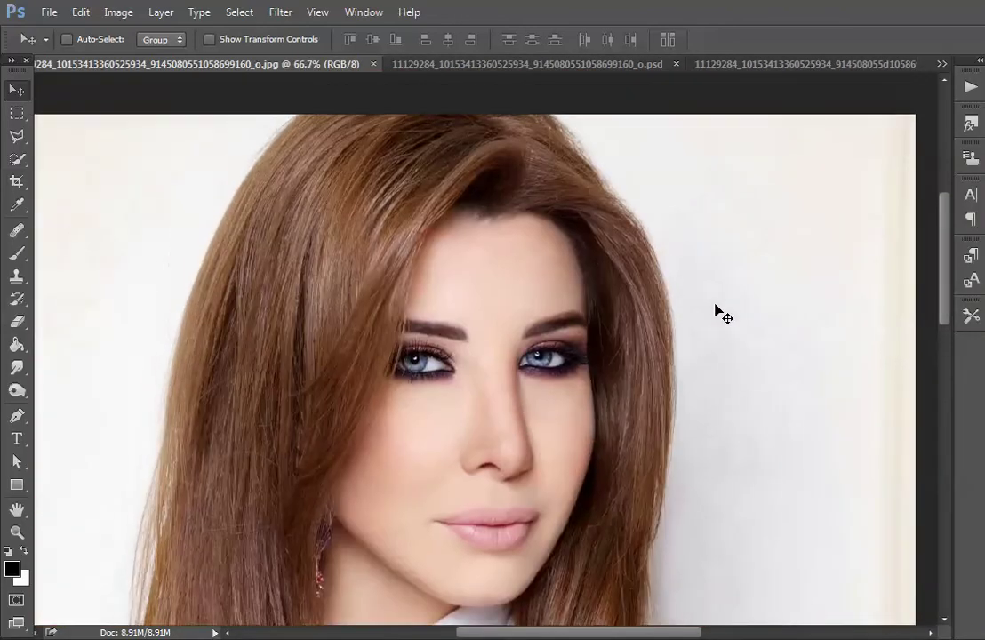
scroll(716, 315, down, 3)
scroll(715, 315, down, 3)
scroll(713, 316, down, 2)
scroll(717, 325, down, 3)
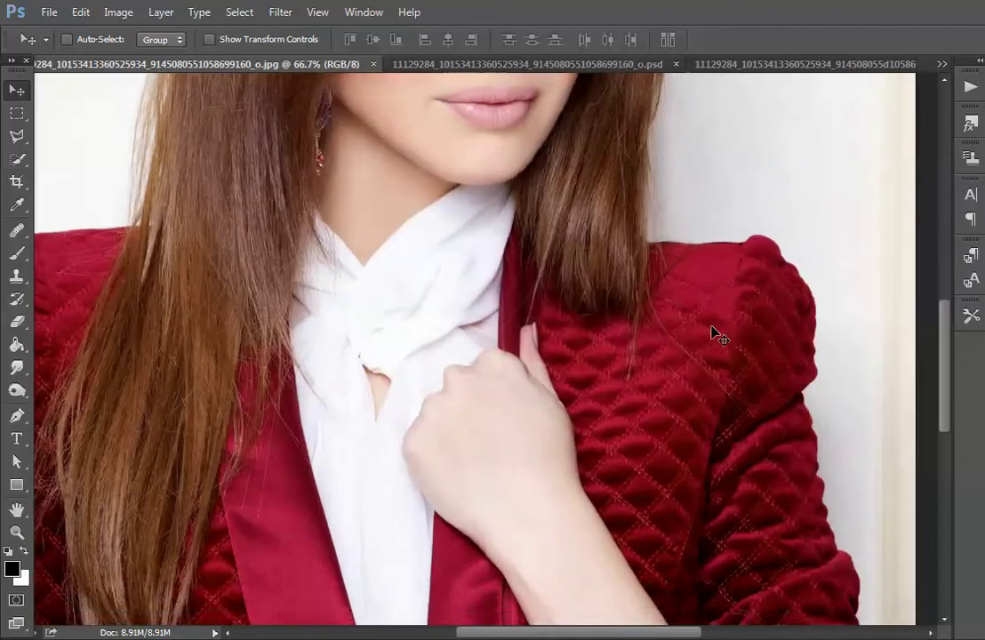
scroll(715, 330, down, 4)
scroll(713, 333, down, 3)
scroll(532, 315, up, 2)
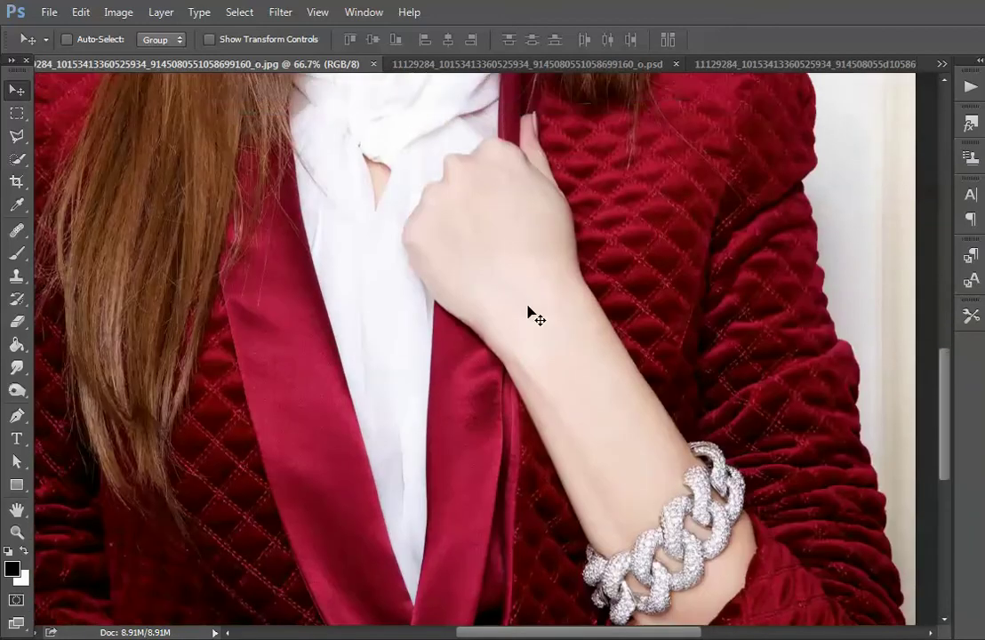
scroll(554, 308, up, 5)
scroll(559, 308, up, 3)
scroll(560, 307, up, 3)
scroll(561, 306, up, 1)
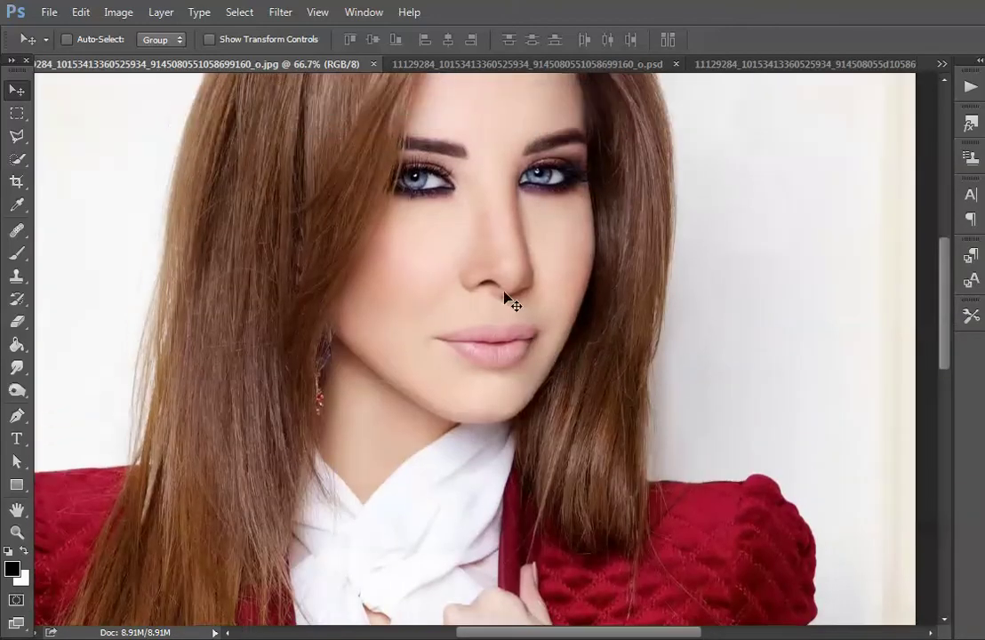
scroll(478, 294, down, 1)
scroll(478, 293, down, 1)
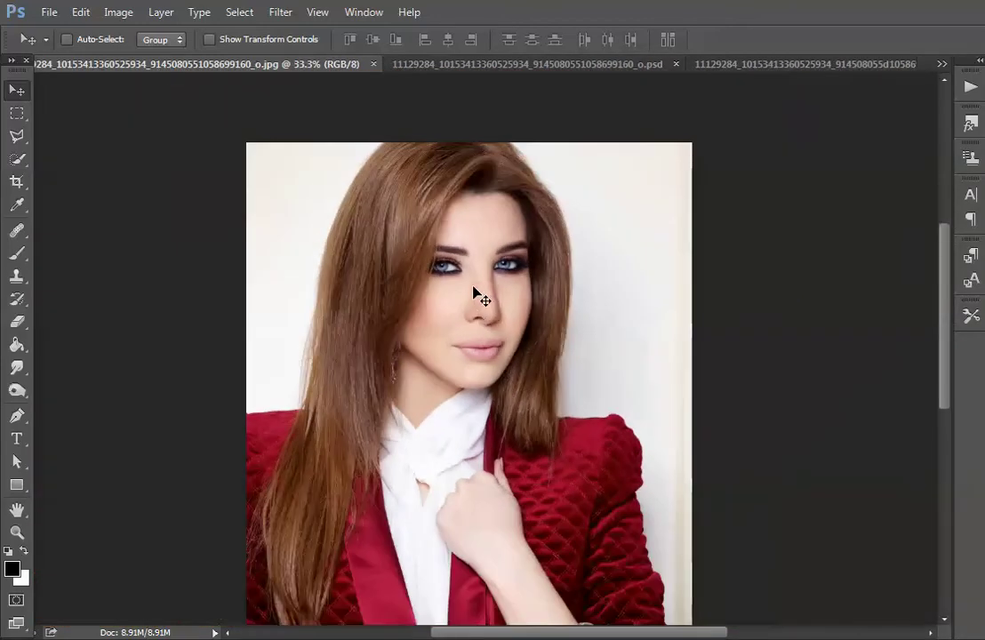
scroll(476, 292, down, 1)
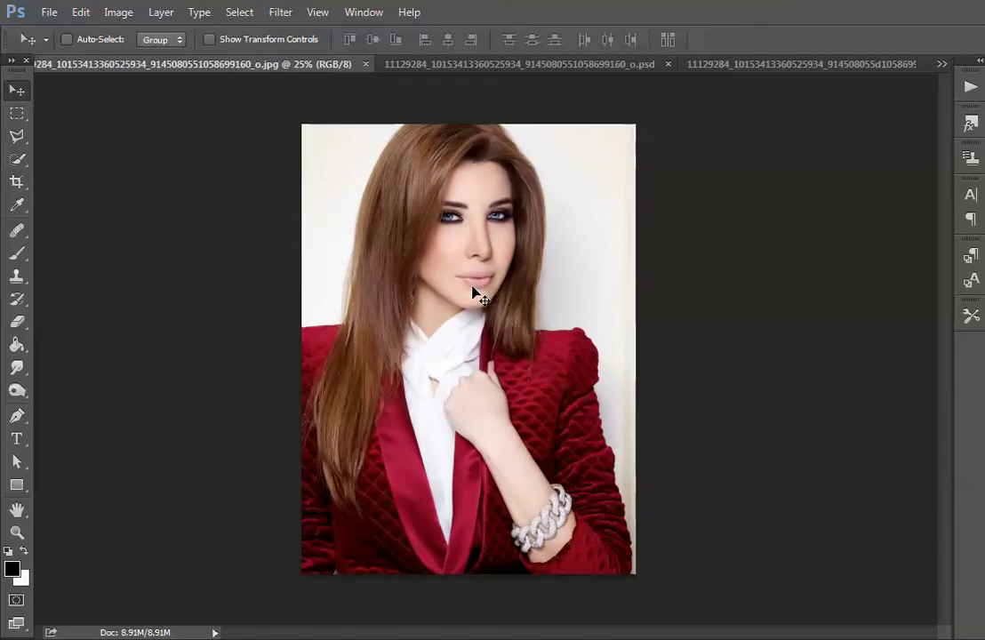
Step: Switch to the cut-out portrait PSD and zoom in on the jacket's right sleeve for smudging
click(487, 65)
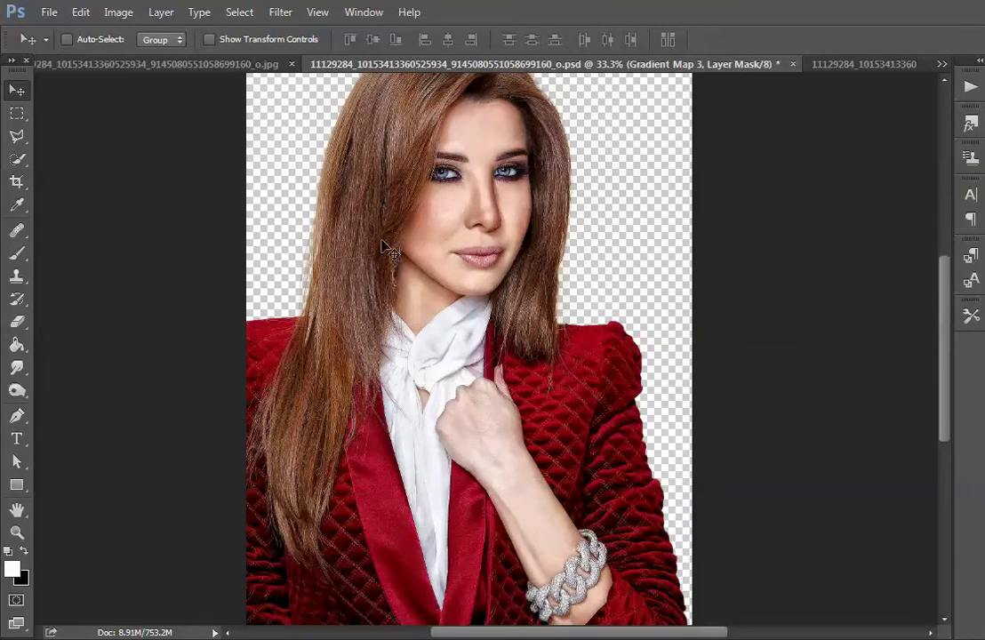
key(ctrl+plus)
key(ctrl+plus)
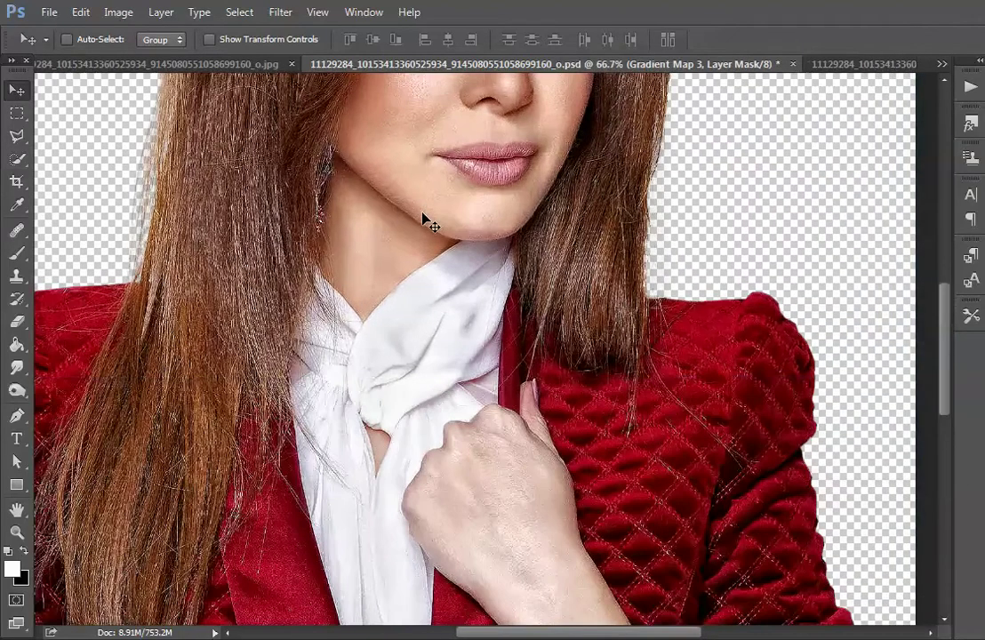
scroll(425, 220, up, 2)
scroll(591, 258, up, 3)
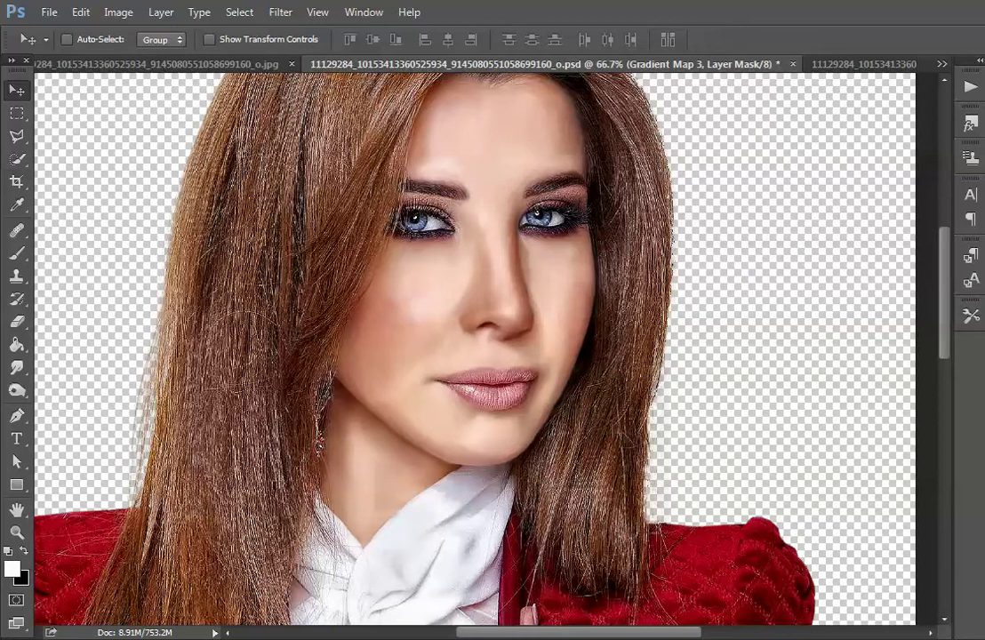
scroll(752, 423, down, 3)
scroll(751, 424, down, 5)
scroll(749, 424, down, 3)
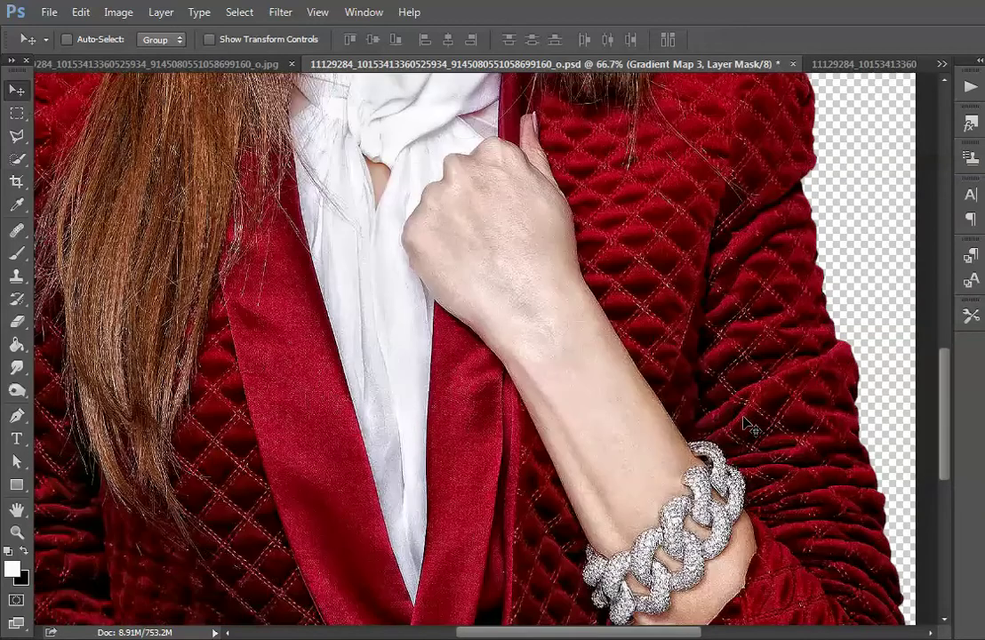
scroll(749, 427, down, 1)
scroll(683, 371, down, 1)
scroll(694, 378, down, 1)
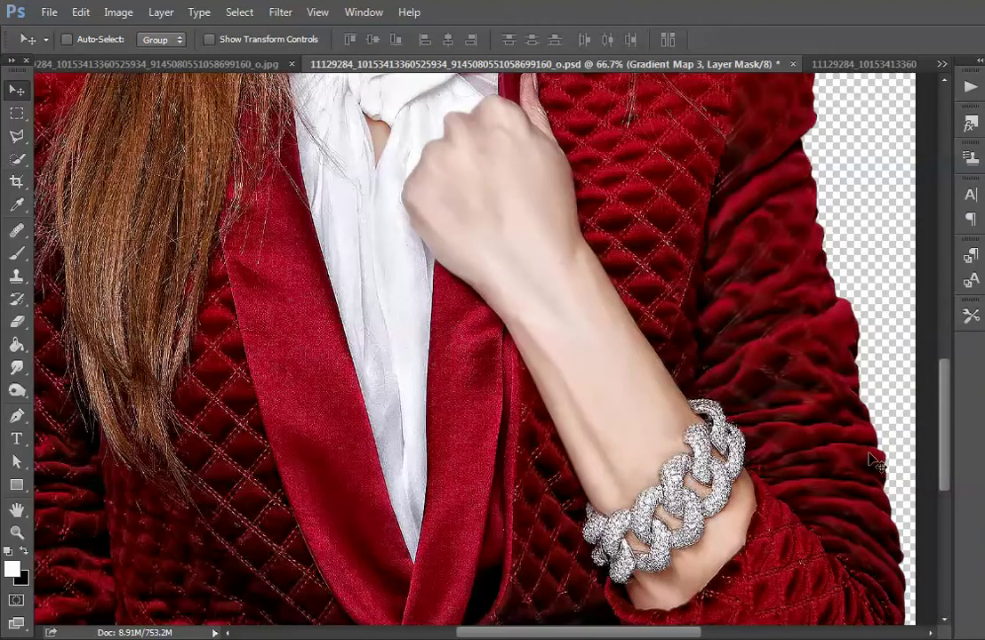
Step: Paint over the quilted jacket and bracelet at closer zoom, then view the whole figure
key(ctrl+minus)
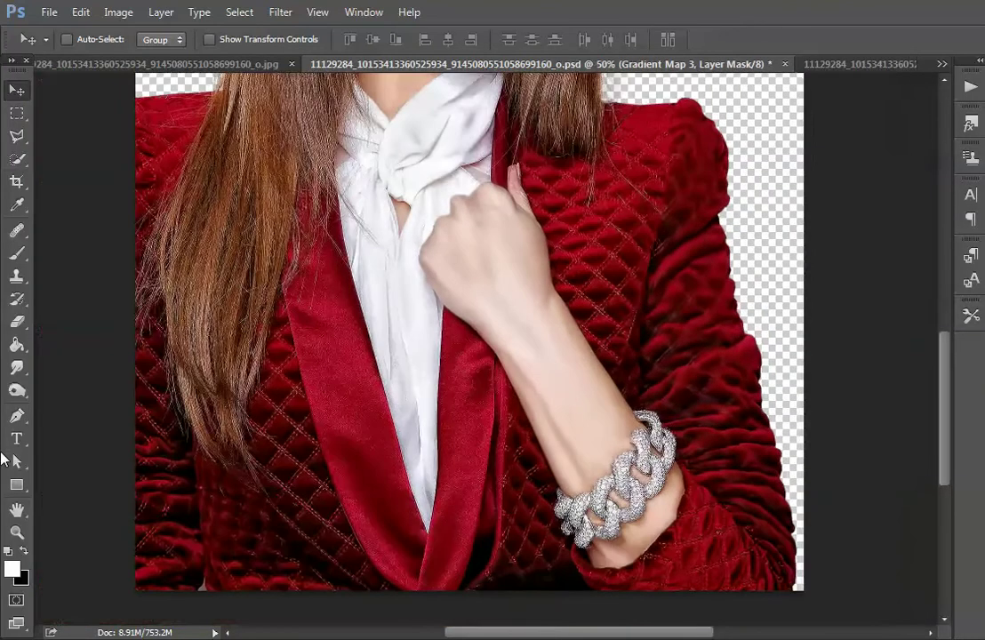
key(ctrl+minus)
key(ctrl+minus)
key(ctrl+plus)
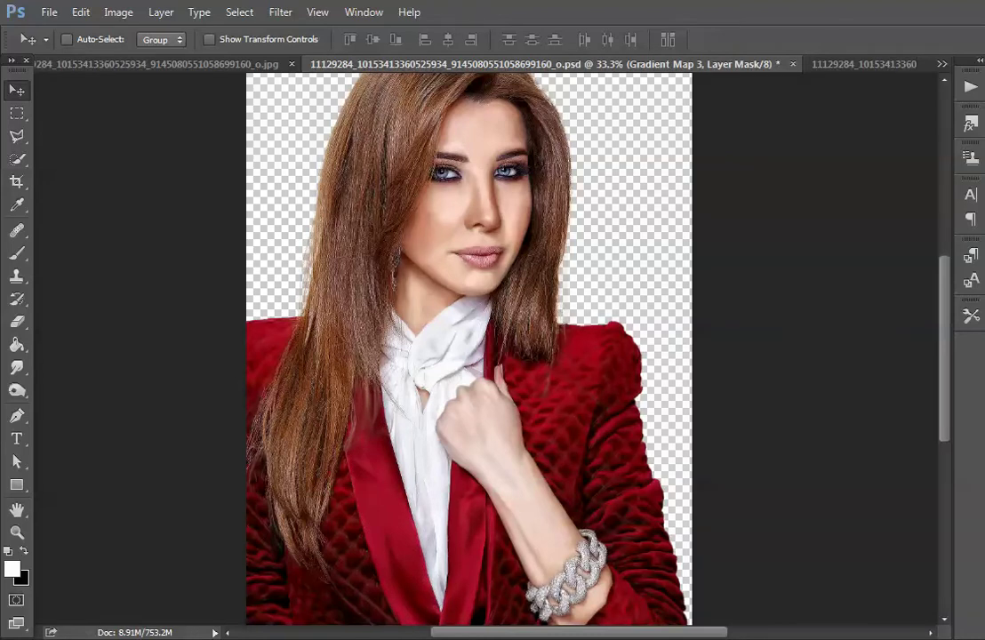
key(ctrl+plus)
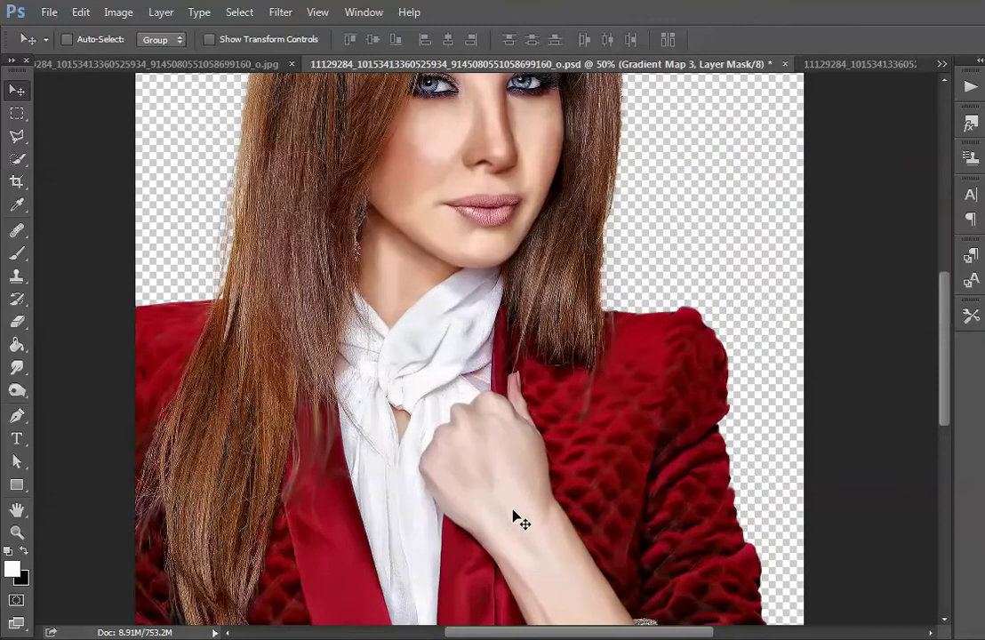
scroll(494, 338, down, 5)
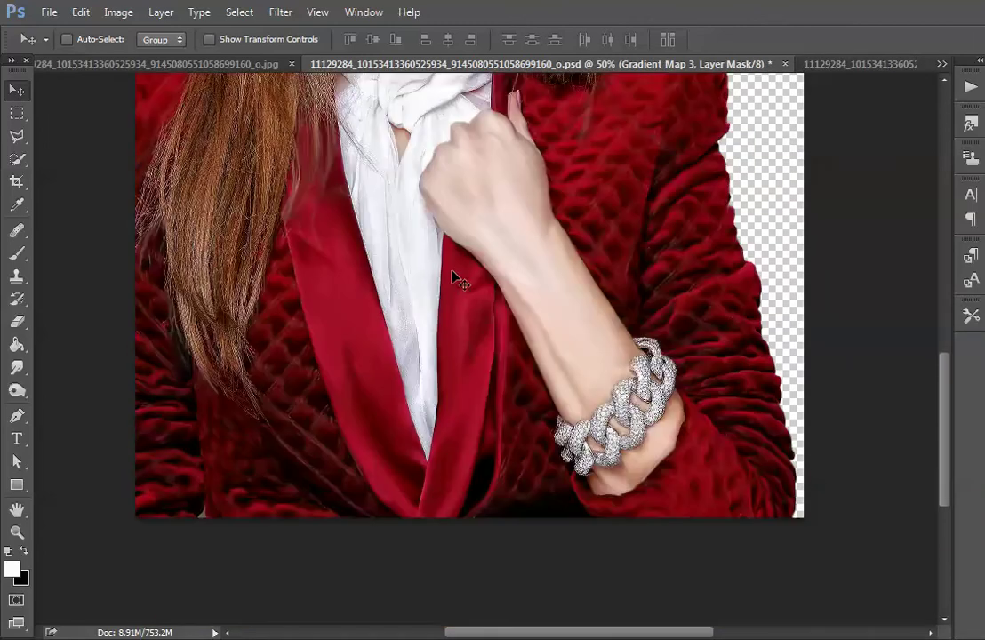
scroll(453, 279, up, 1)
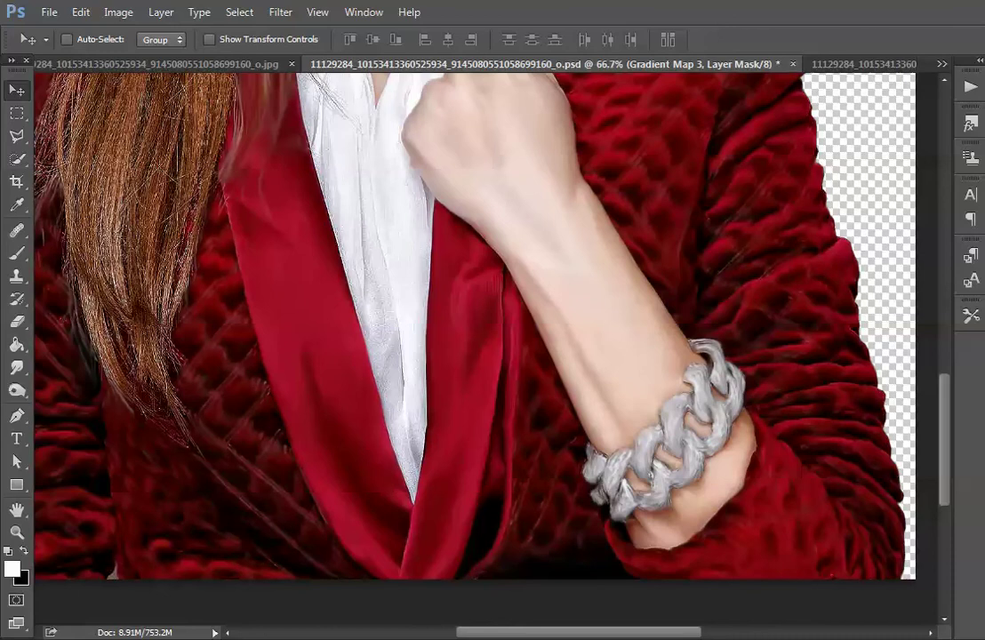
key(ctrl+minus)
key(ctrl+minus)
key(ctrl+plus)
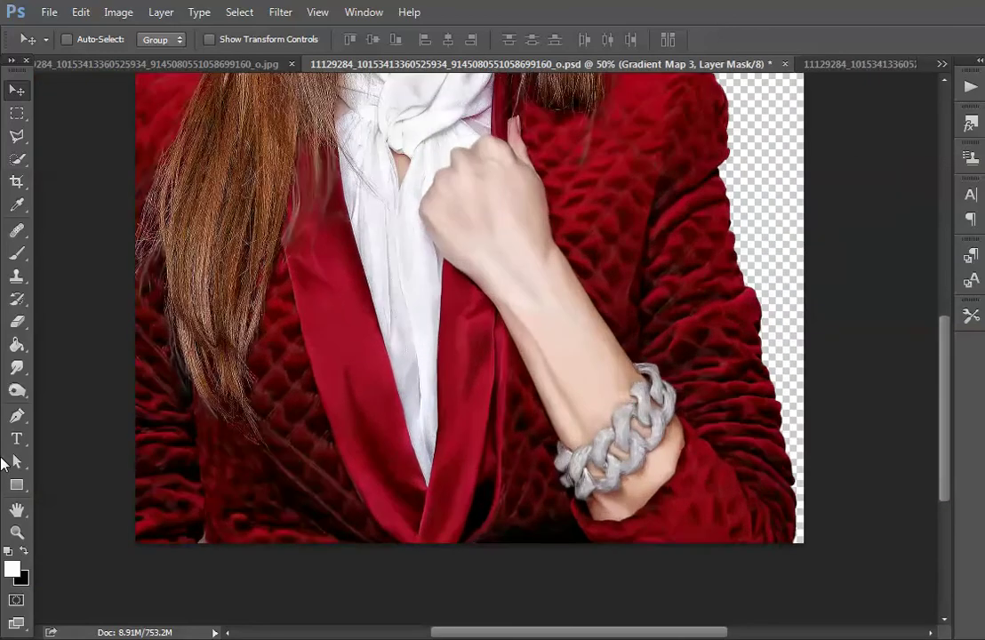
scroll(77, 94, up, 3)
scroll(54, 133, up, 3)
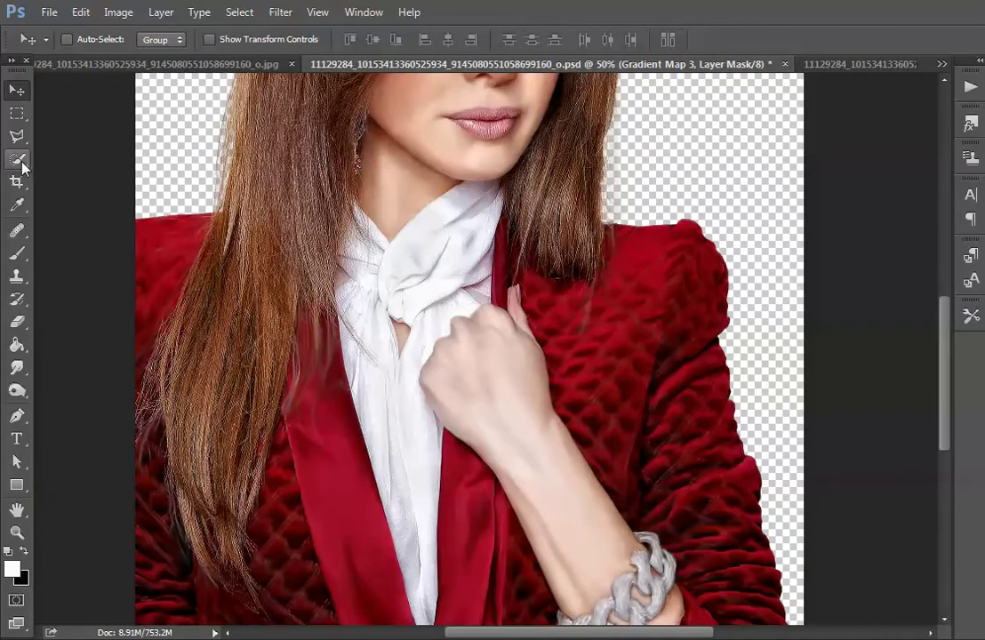
key(ctrl+minus)
key(ctrl+minus)
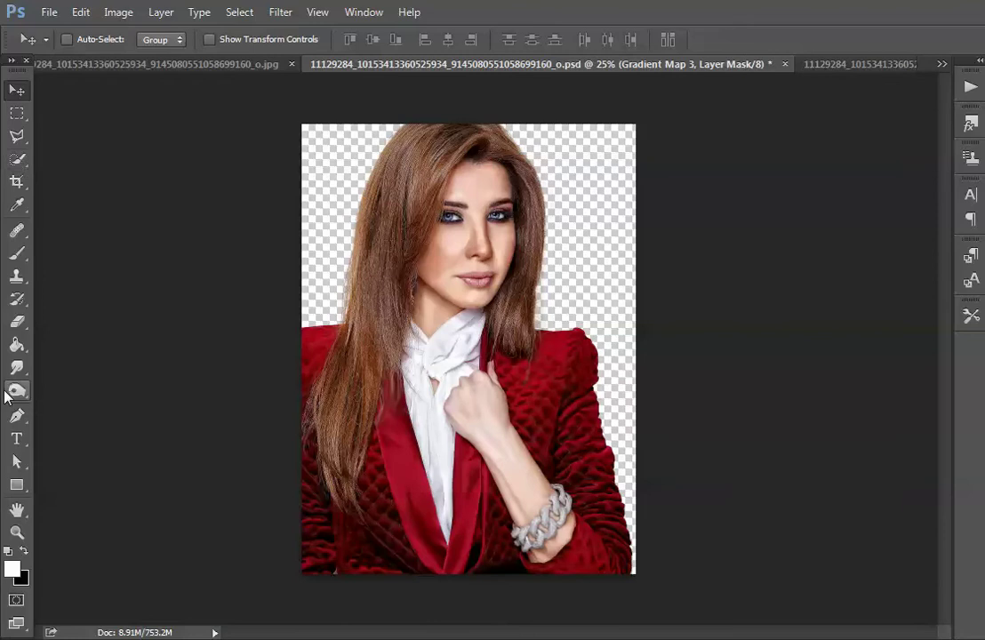
key(ctrl+plus)
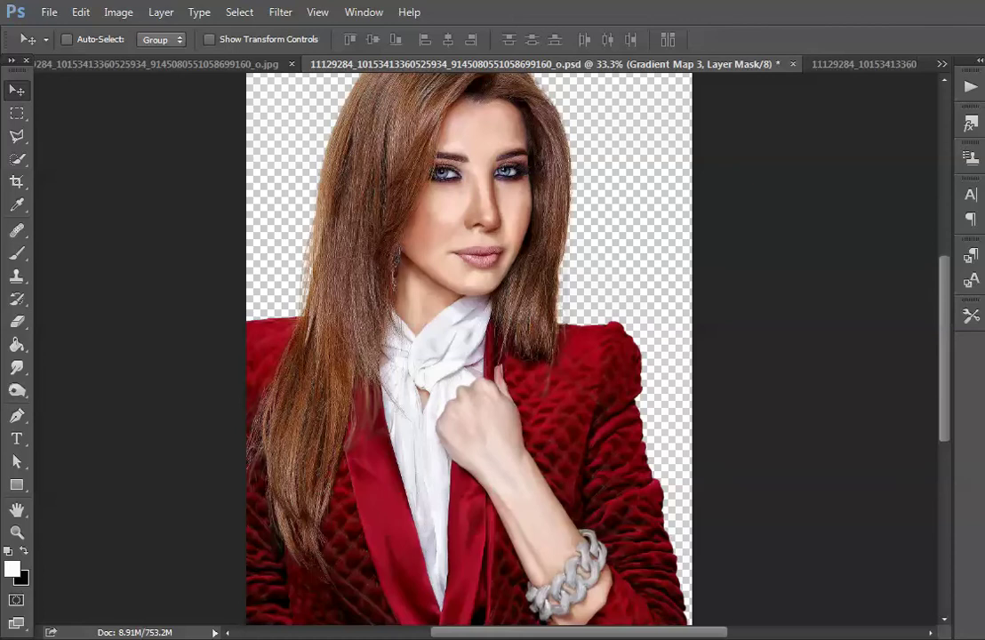
key(ctrl+plus)
key(ctrl+plus)
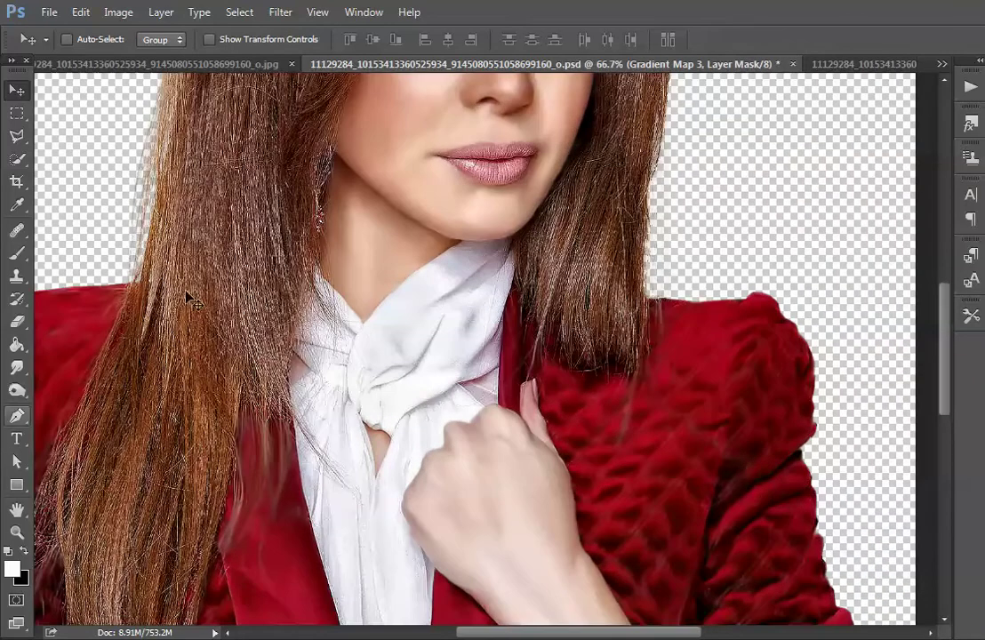
scroll(504, 209, up, 5)
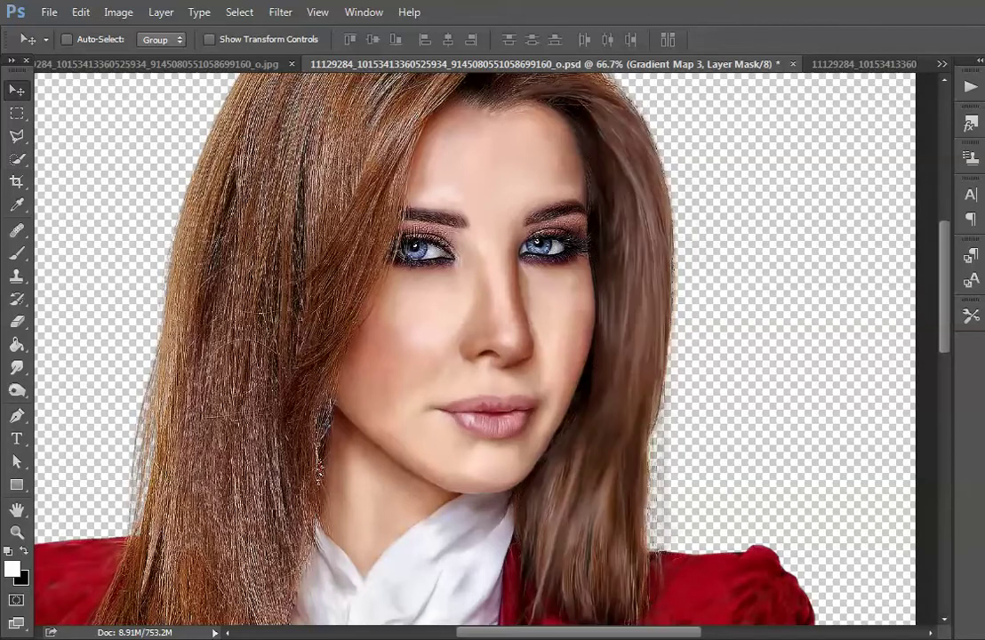
key(ctrl+minus)
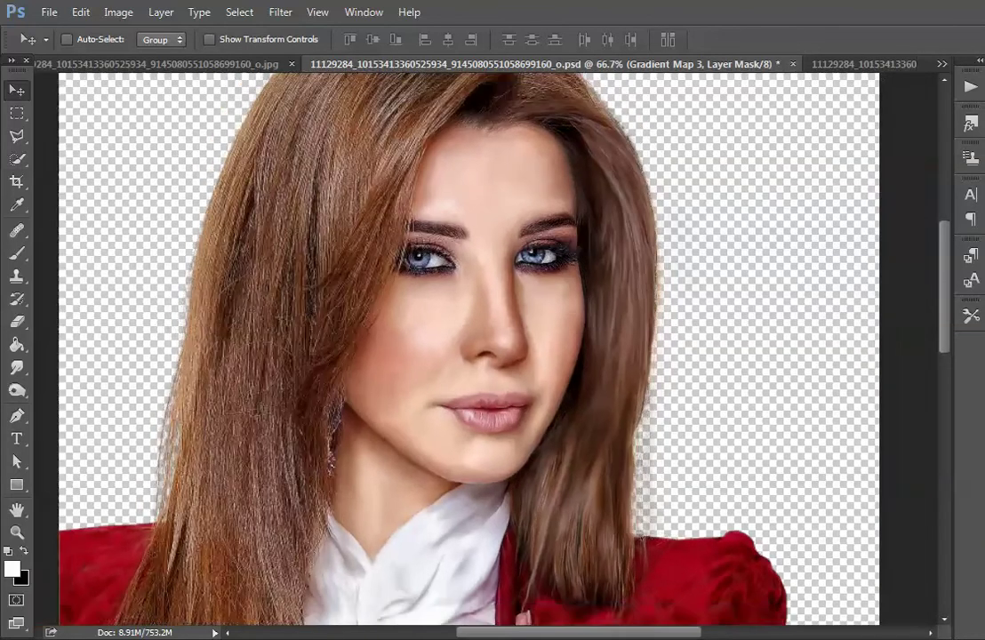
scroll(406, 451, down, 1)
scroll(545, 363, down, 2)
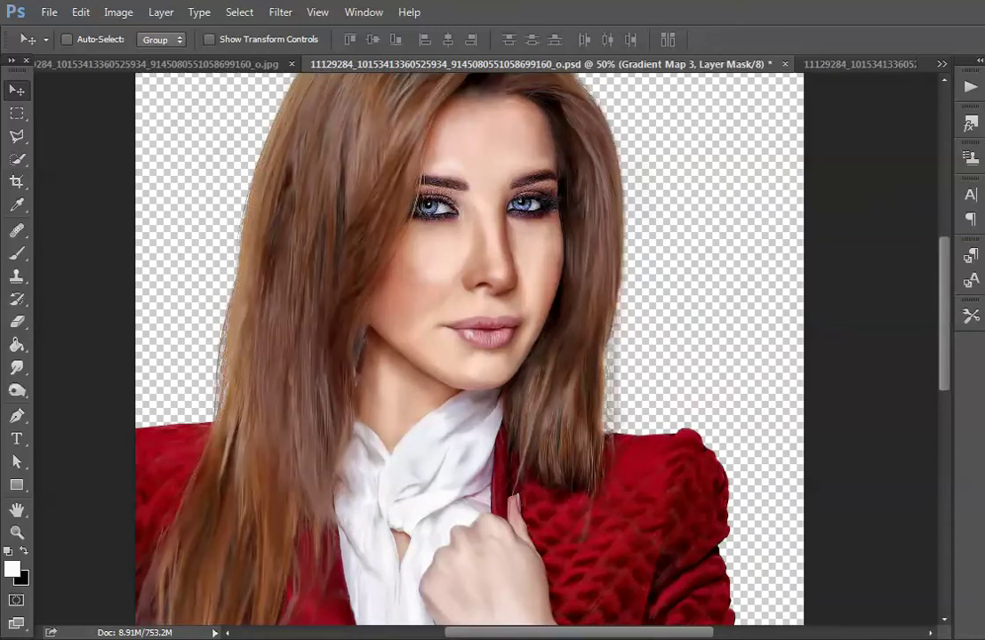
key(ctrl+minus)
key(ctrl+minus)
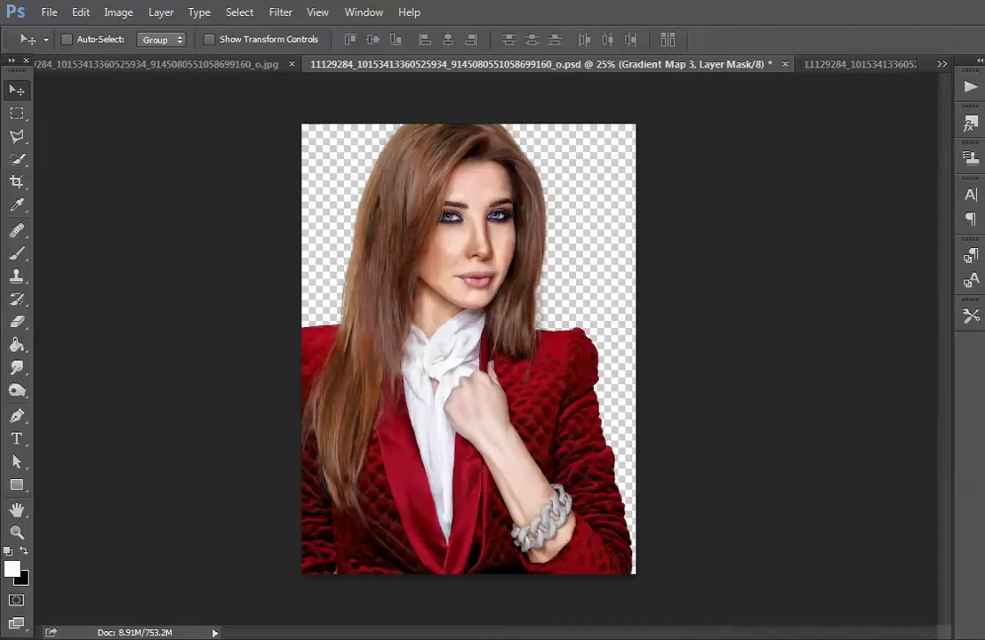
key(ctrl+plus)
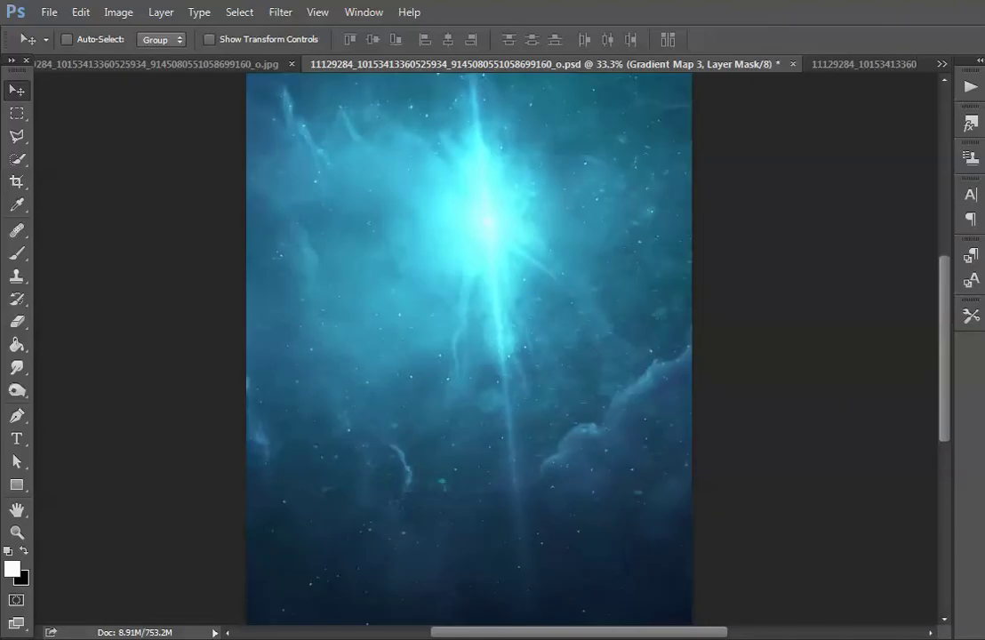
Step: Paste the orange nebula over the blue space backdrop and check the portrait up close
key(ctrl+v)
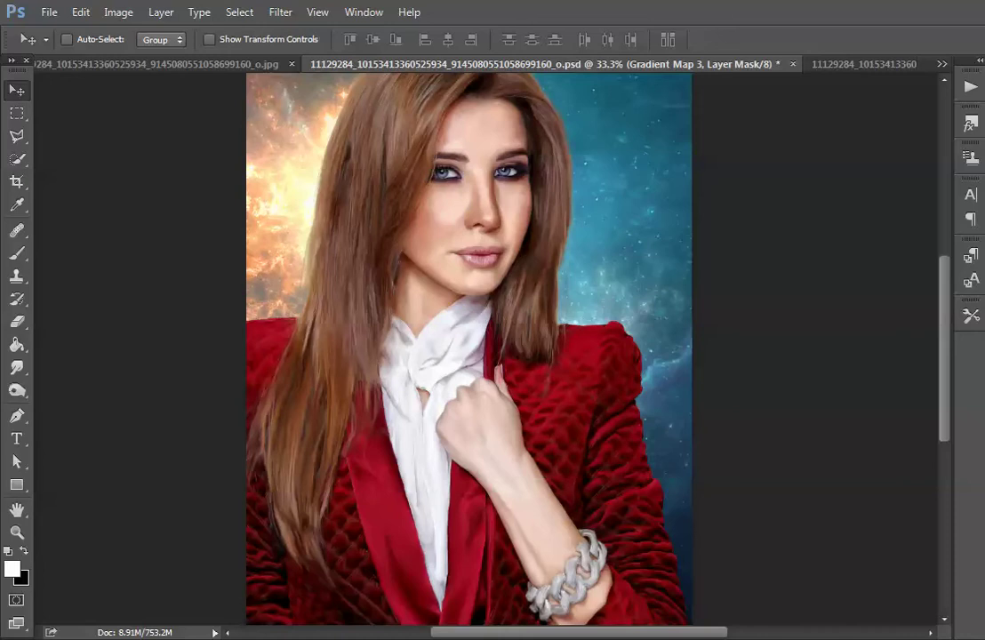
key(ctrl+plus)
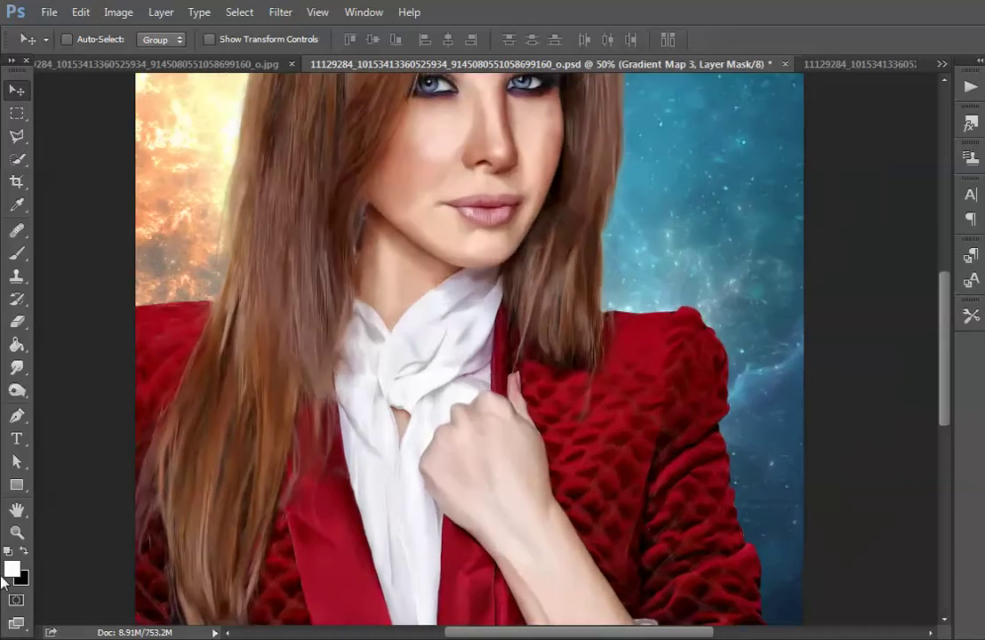
scroll(267, 409, up, 3)
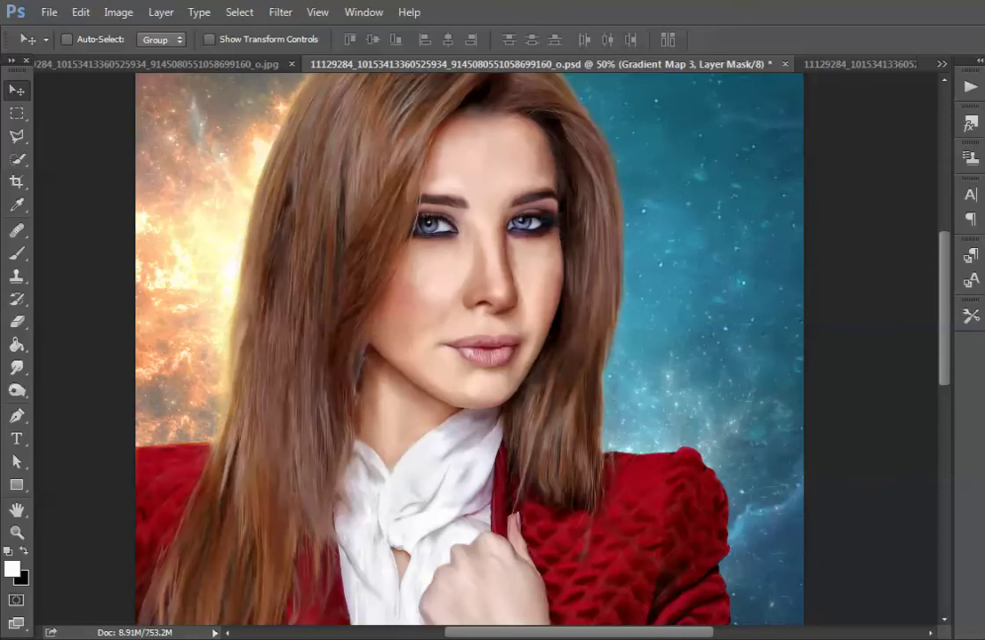
scroll(670, 418, up, 1)
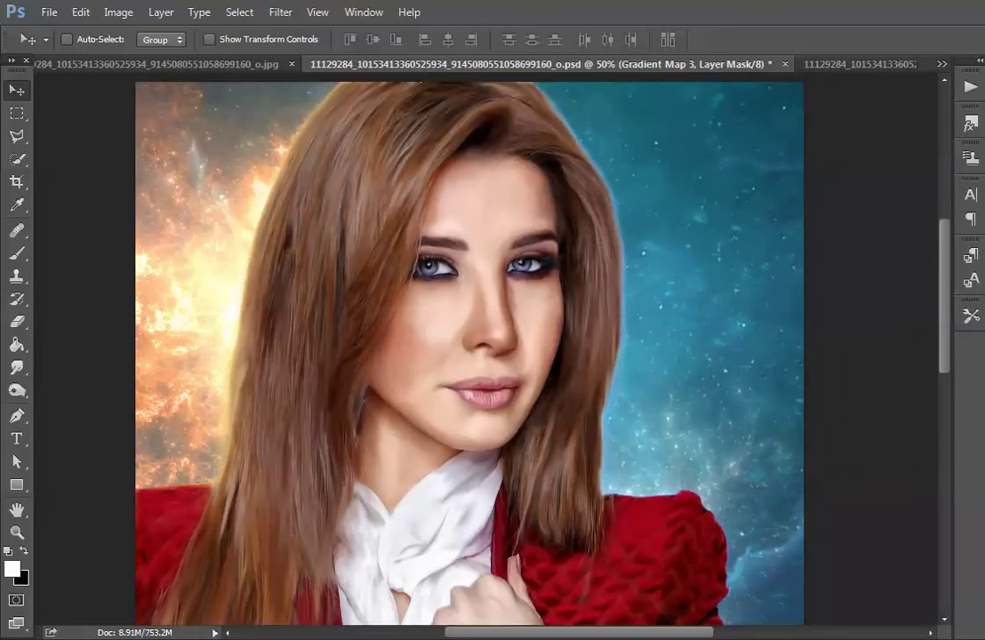
key(ctrl+minus)
key(ctrl+minus)
Step: Paint the shoulder glow and redden the lips, zooming in on the face to check
key(ctrl+plus)
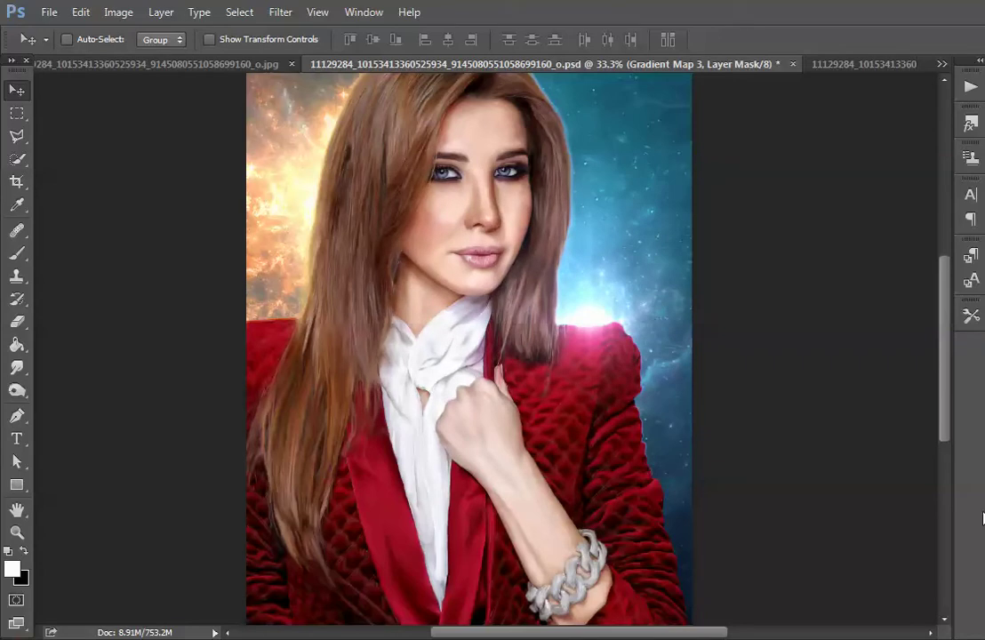
key(ctrl+plus)
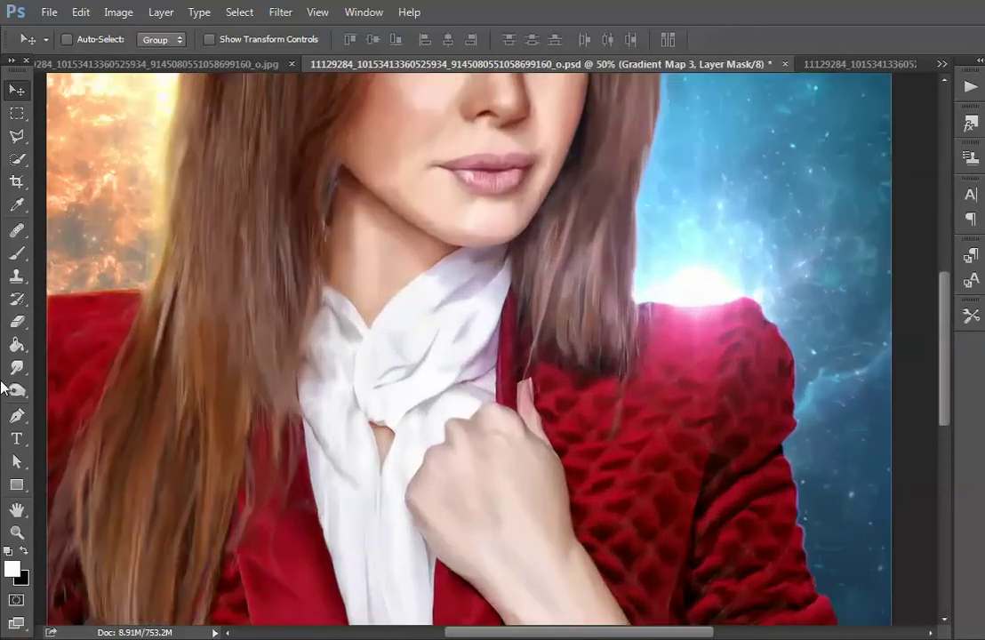
key(ctrl+plus)
scroll(209, 267, up, 2)
scroll(582, 287, up, 2)
scroll(582, 287, up, 1)
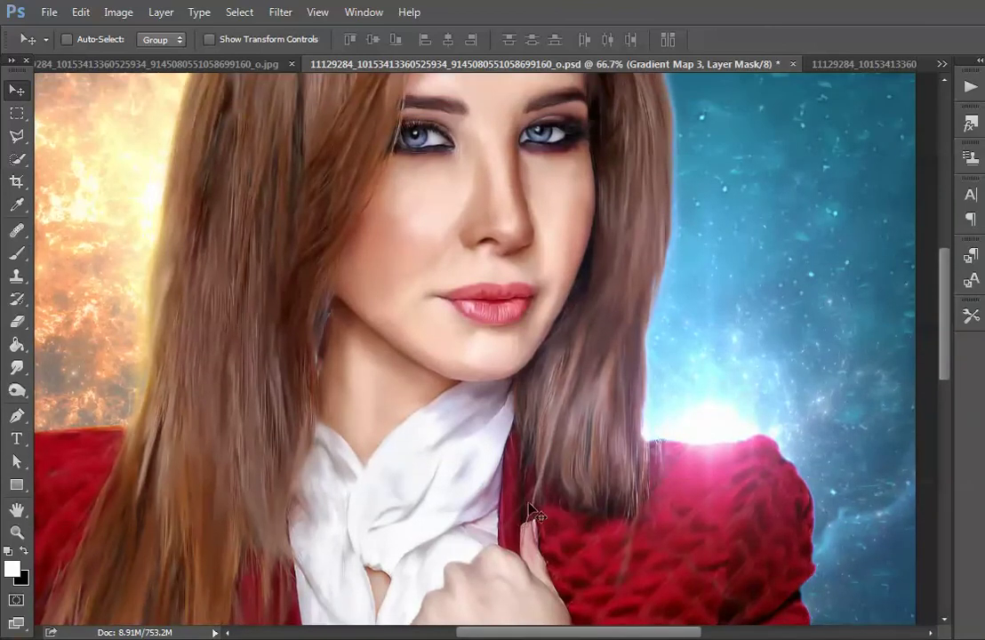
key(ctrl+minus)
key(ctrl+minus)
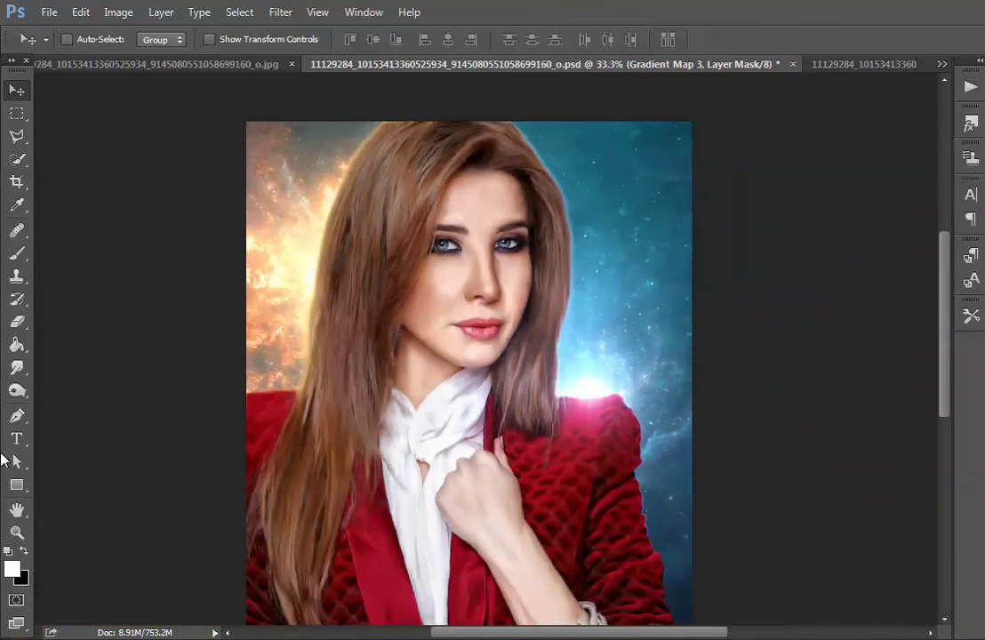
key(ctrl+minus)
key(ctrl+plus)
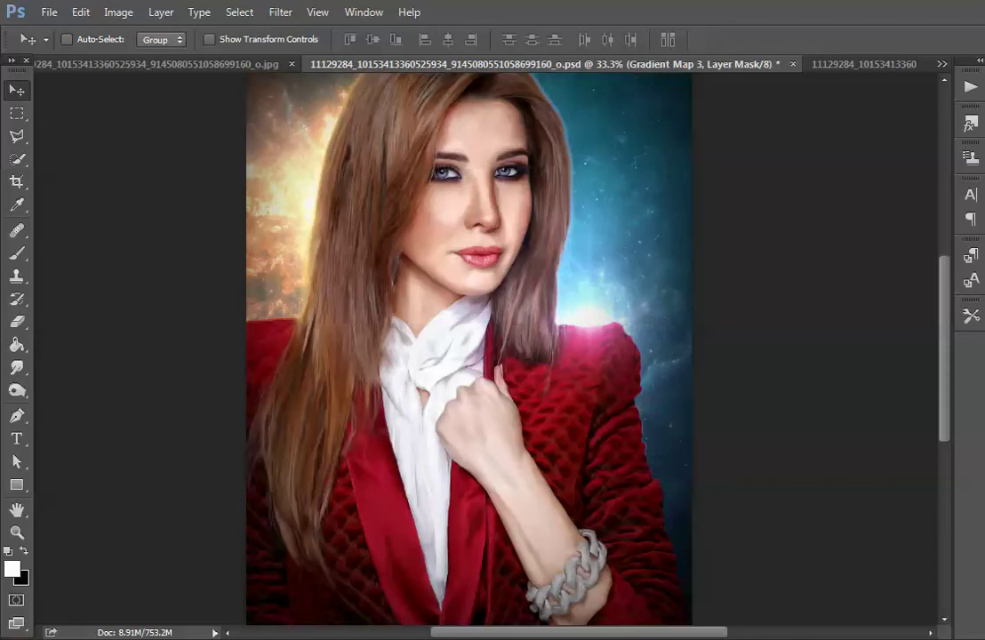
Step: Paint dark vignette edges on a new lower-opacity layer, reviewing face and full portrait
key(ctrl+plus)
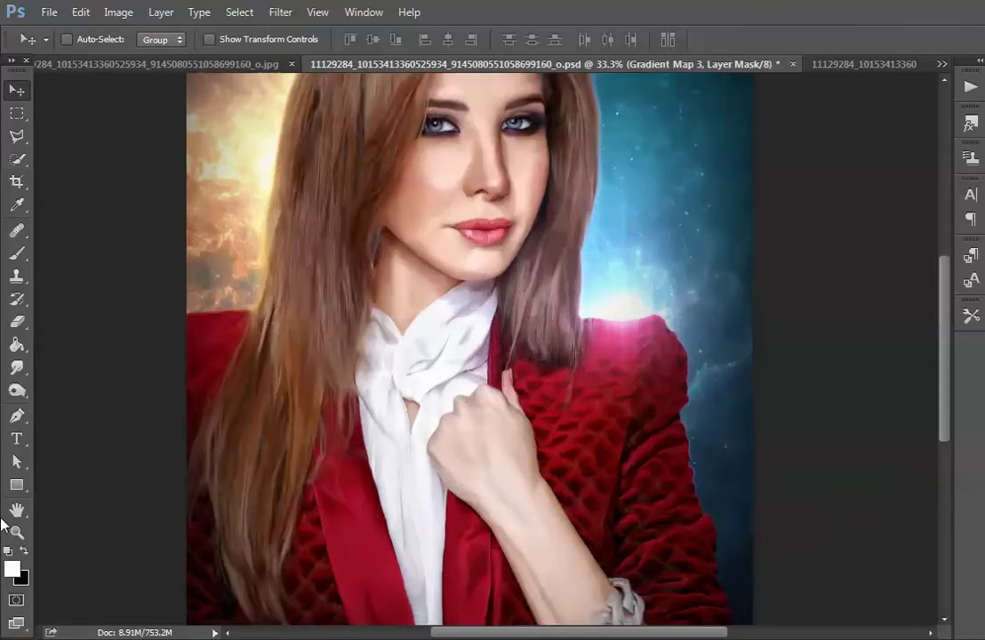
key(ctrl+plus)
scroll(540, 260, up, 5)
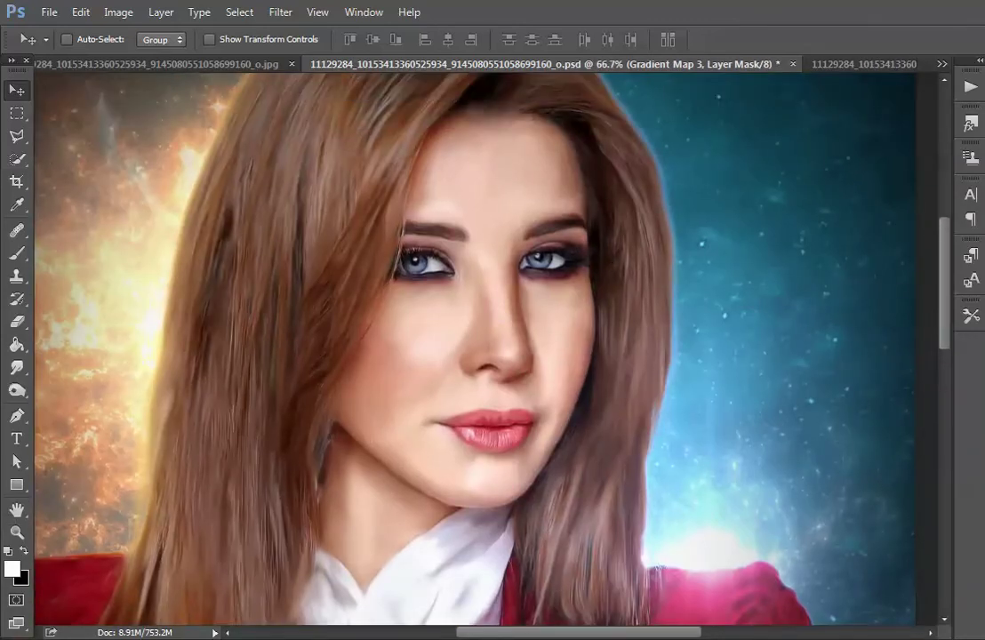
scroll(770, 418, down, 1)
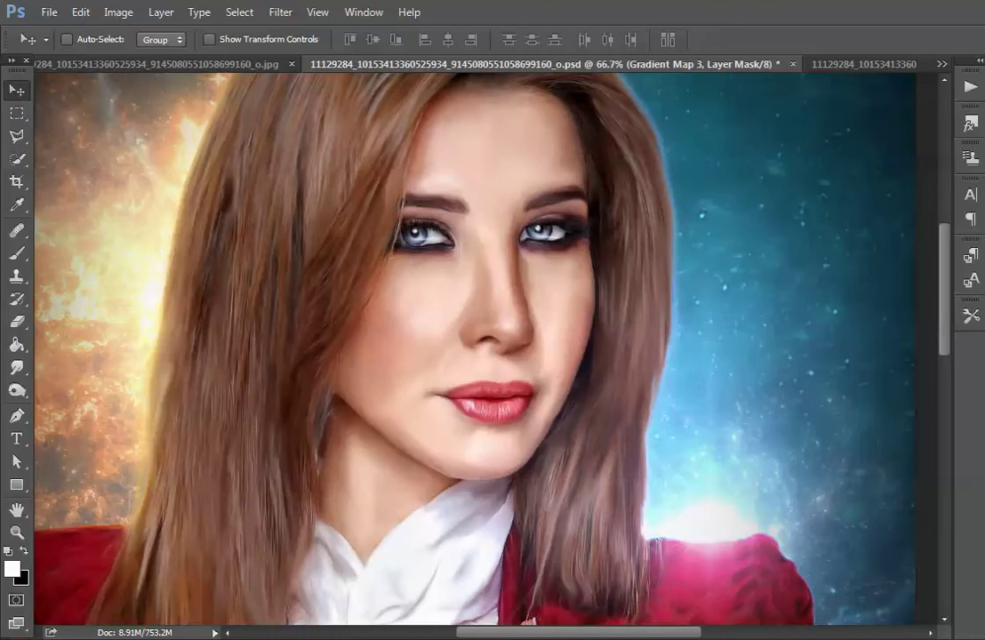
key(ctrl+minus)
key(ctrl+minus)
key(ctrl+minus)
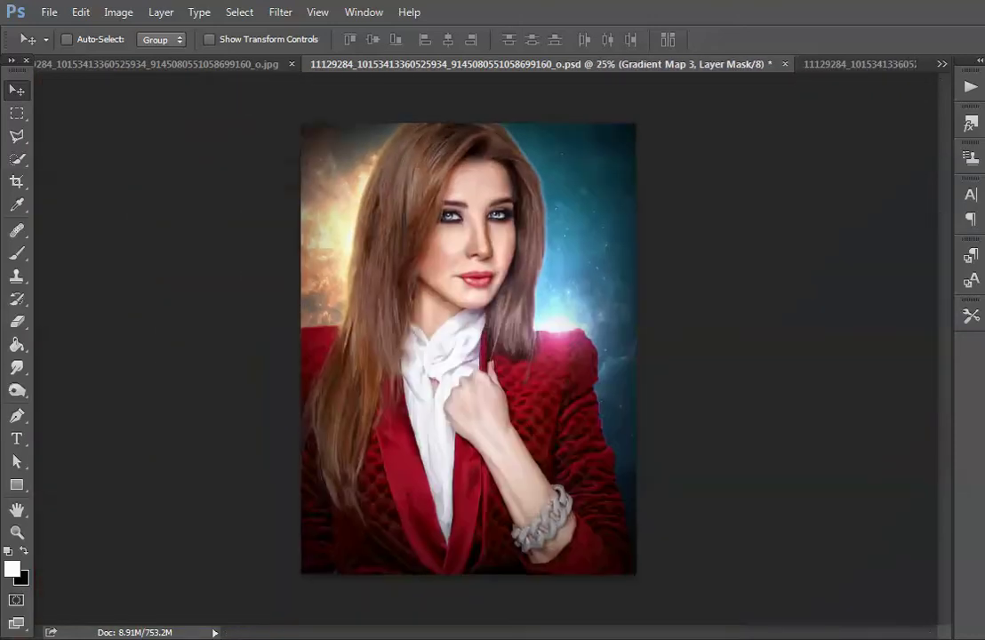
key(ctrl+plus)
scroll(469, 347, up, 1)
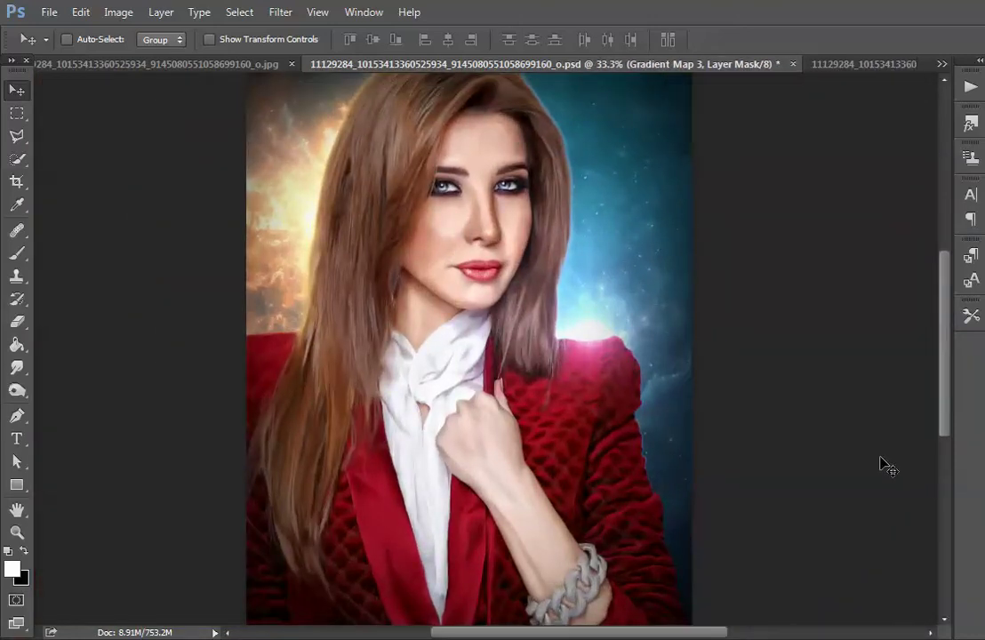
Step: Add reduced-opacity Gradient Map and Curves layers to darken hair, skin and background
scroll(871, 458, down, 1)
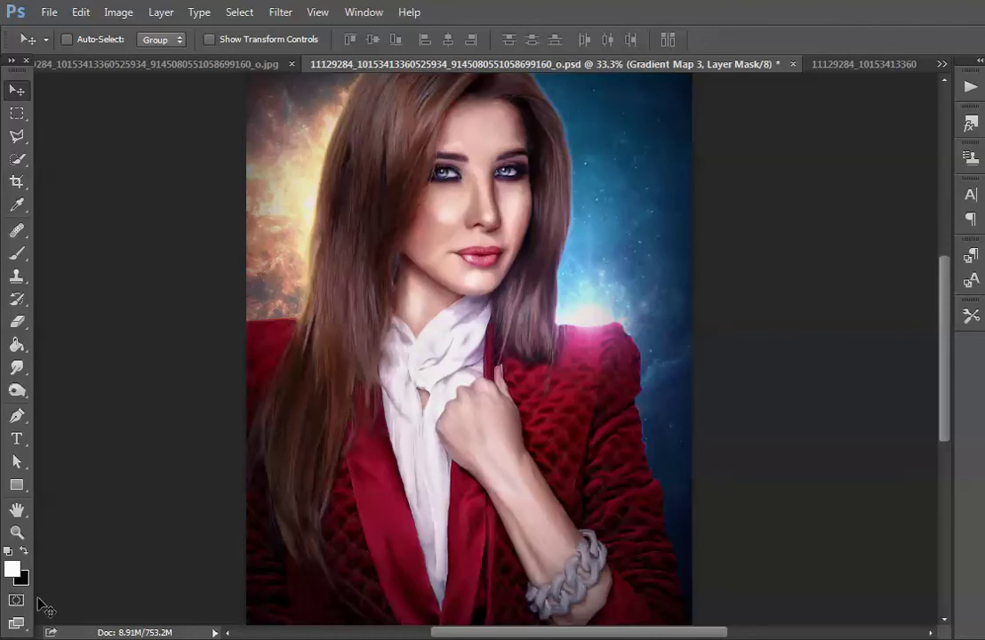
Step: Zoom in on the arm and darken the bracelet with a clipped adjustment, keeping link highlights
key(ctrl+plus)
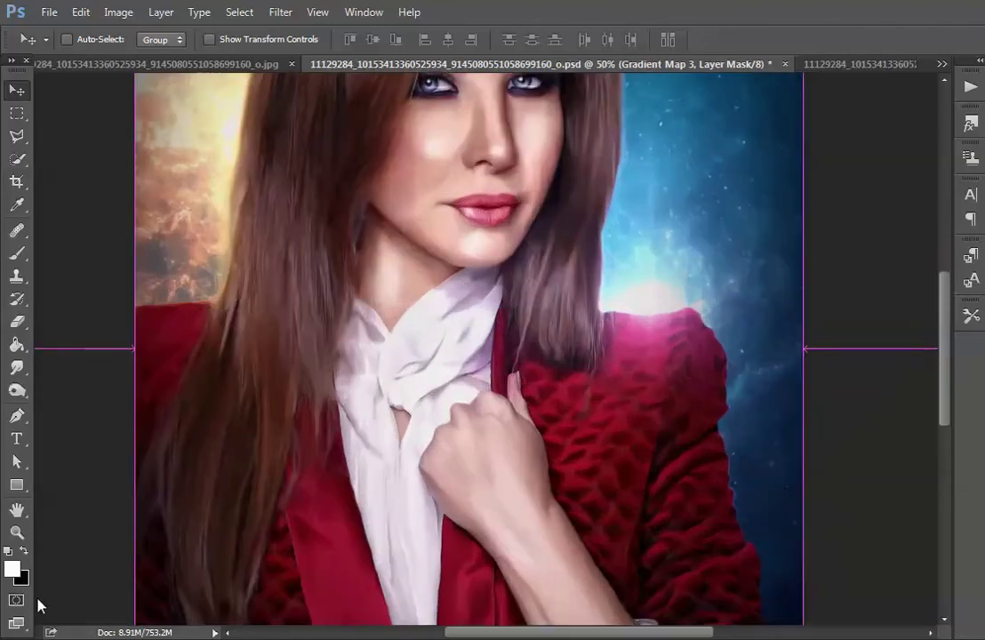
scroll(469, 487, down, 2)
scroll(627, 379, down, 2)
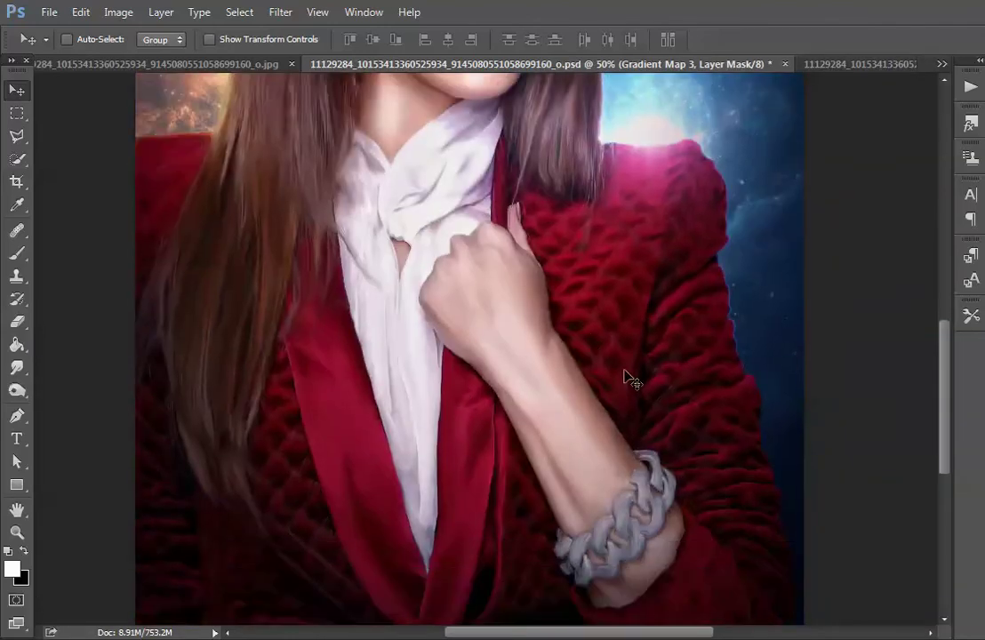
scroll(872, 327, down, 2)
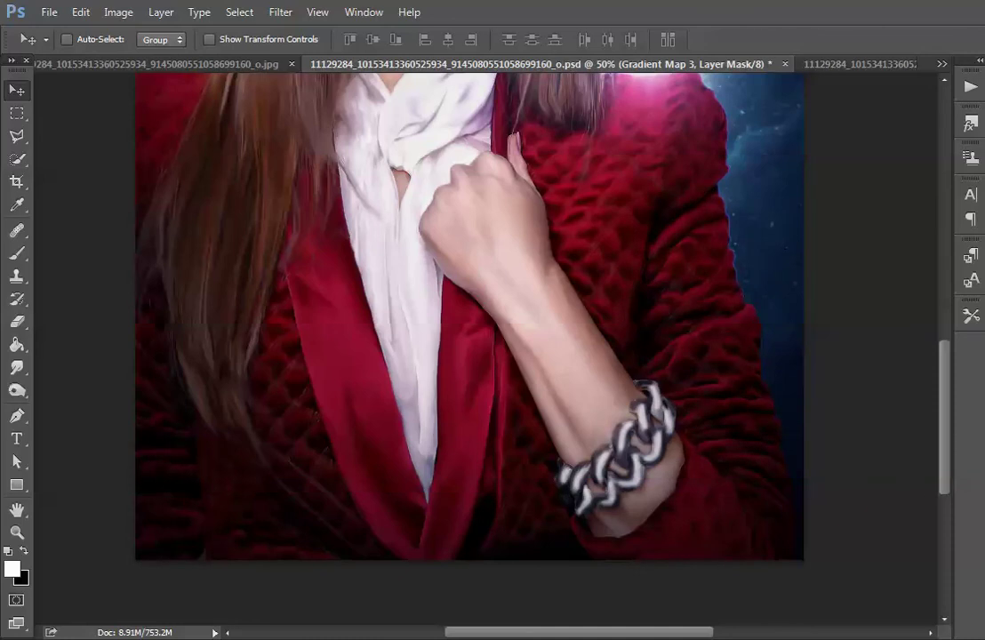
scroll(615, 440, up, 3)
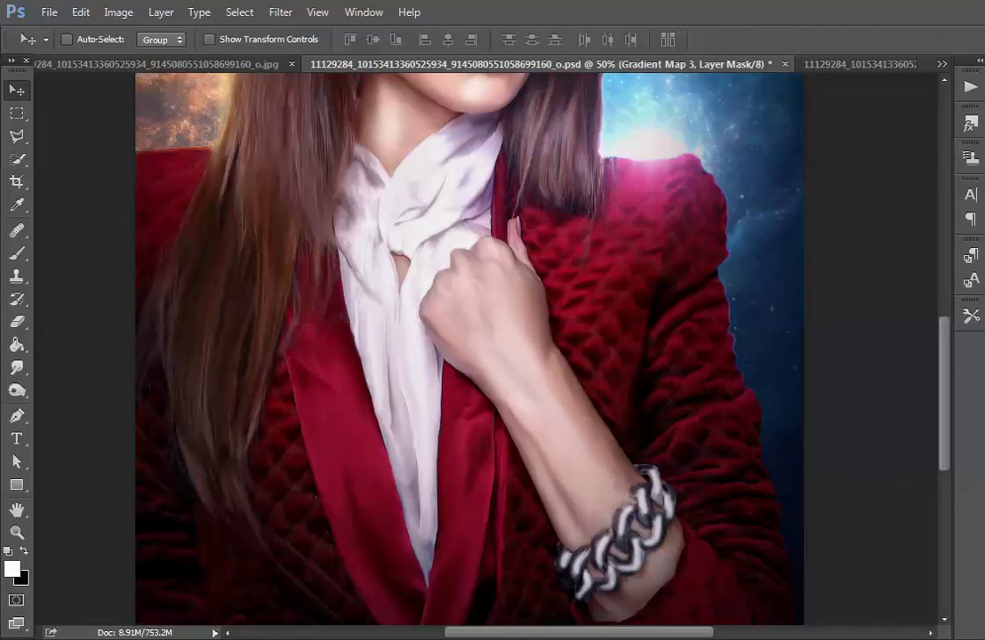
Step: Add a new layer, reset colours to black and white, and drag the signature bottom-left
key(ctrl+shift+alt+n)
key(x)
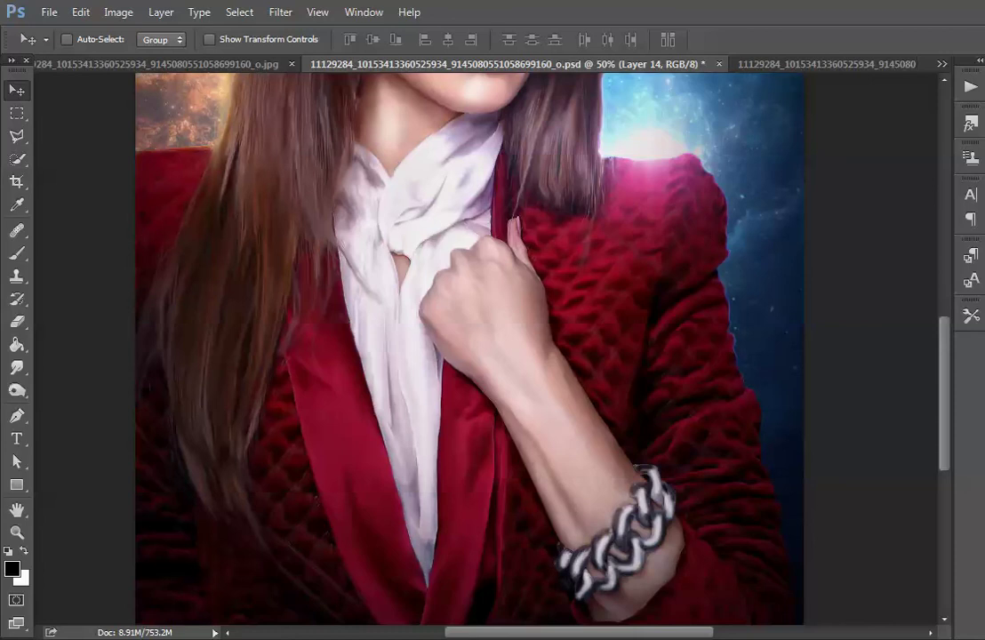
click(349, 468)
scroll(350, 469, down, 3)
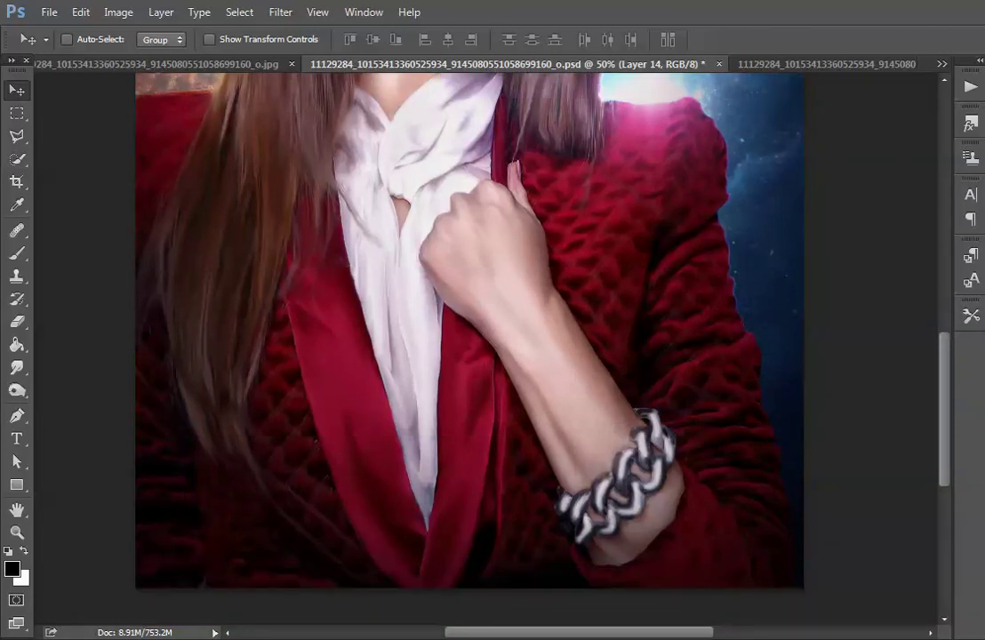
drag(490, 491, 325, 556)
key(ctrl+minus)
key(ctrl+minus)
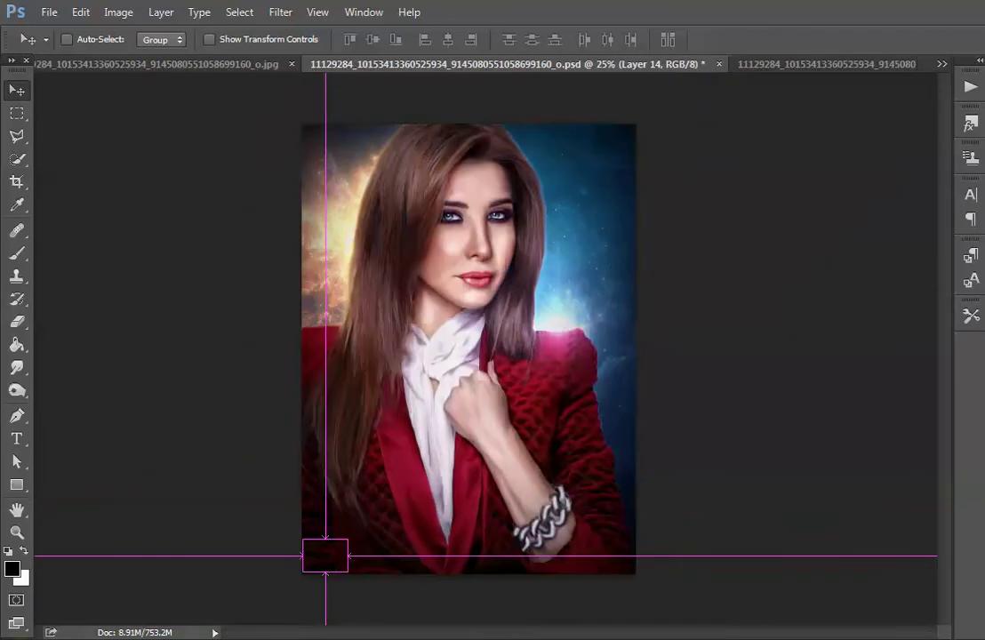
drag(325, 556, 325, 556)
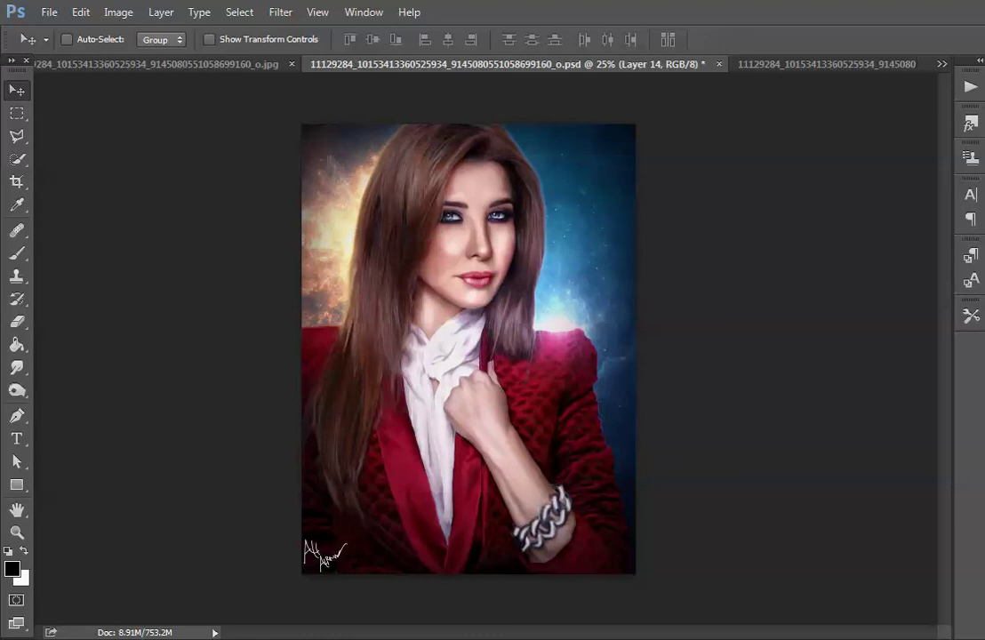
key(ctrl)
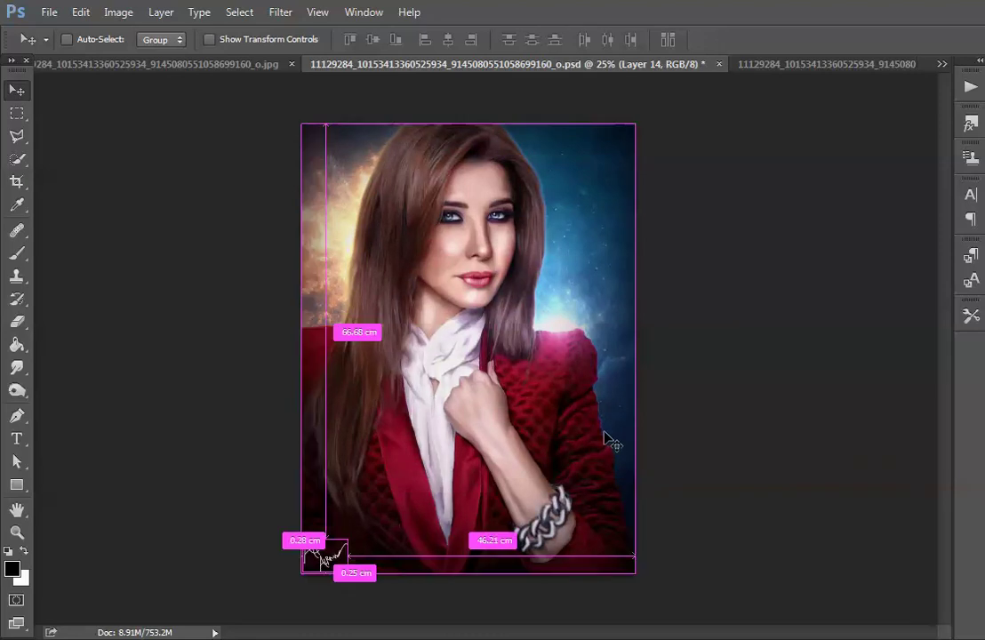
key(ctrl+plus)
key(ctrl+plus)
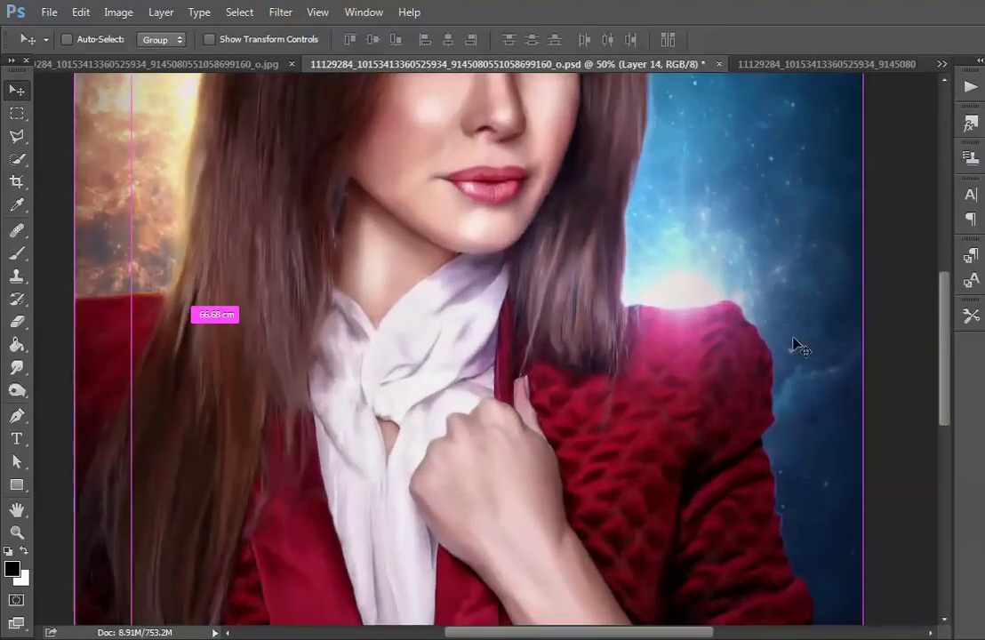
key(ctrl+plus)
scroll(574, 215, up, 2)
scroll(583, 221, up, 4)
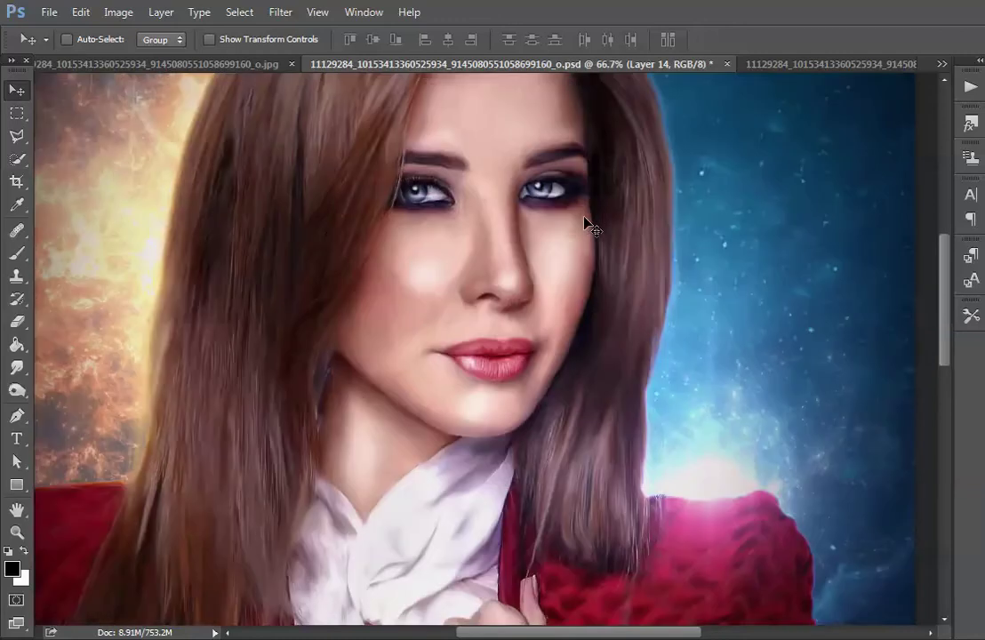
scroll(587, 224, up, 3)
scroll(622, 276, up, 1)
scroll(706, 279, up, 1)
scroll(857, 231, up, 1)
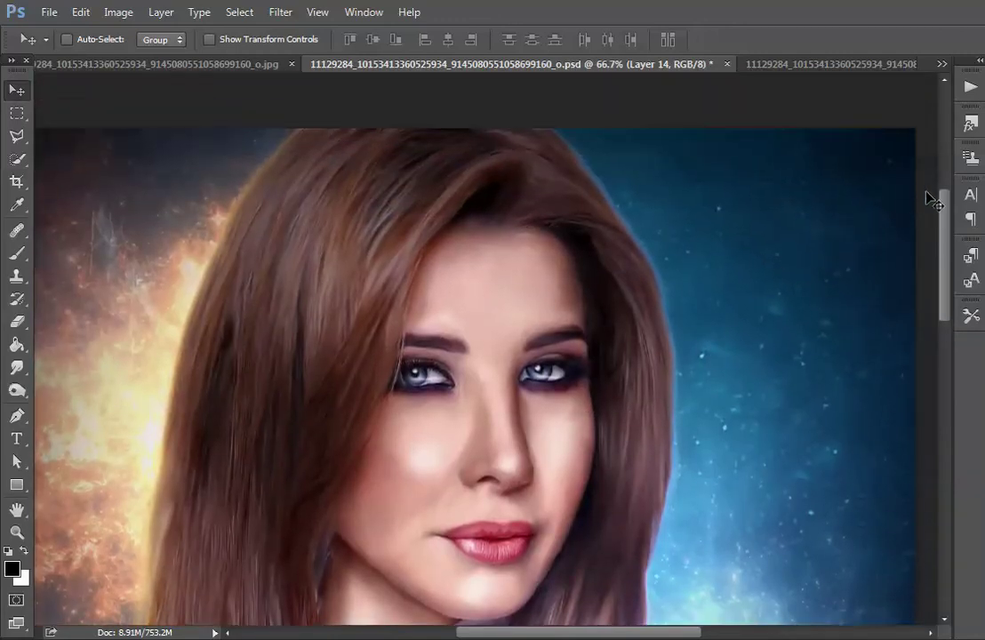
mouse_move(944, 207)
mouse_down()
mouse_move(948, 412)
mouse_move(948, 374)
mouse_up()
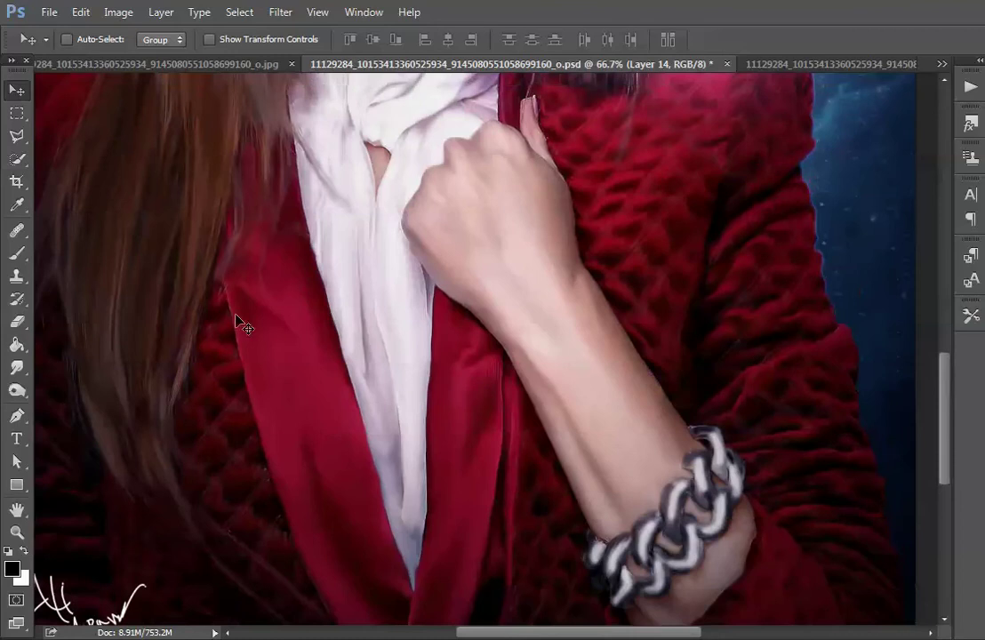
key(ctrl+minus)
key(ctrl+minus)
key(ctrl+minus)
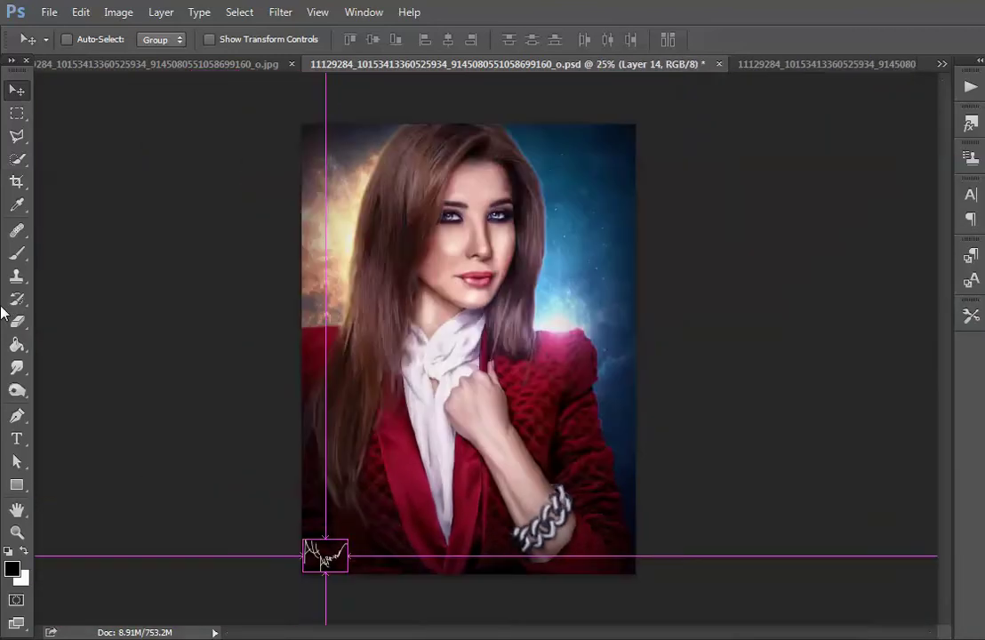
key(ctrl+plus)
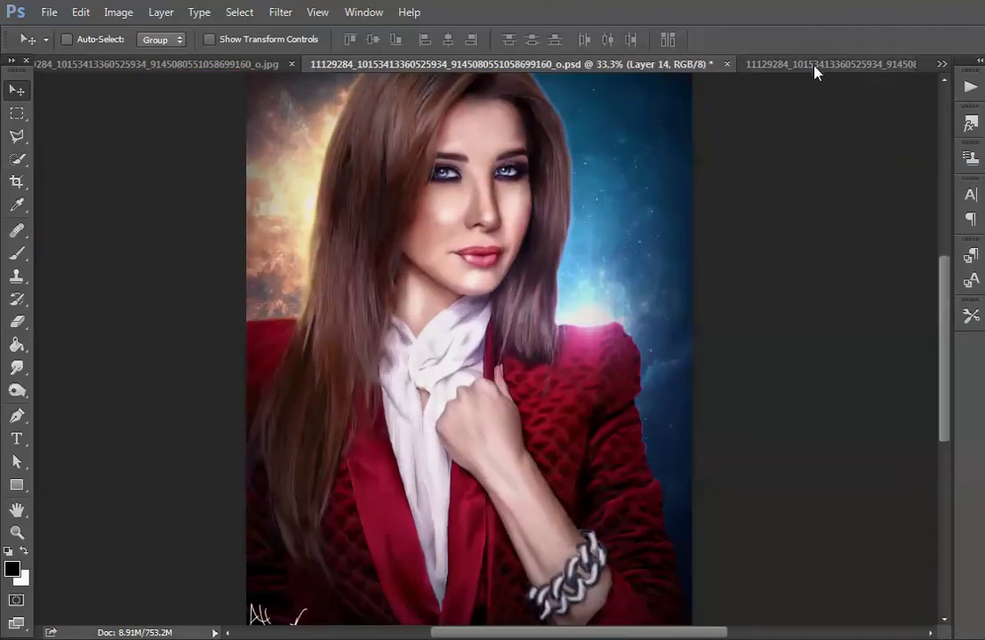
click(800, 63)
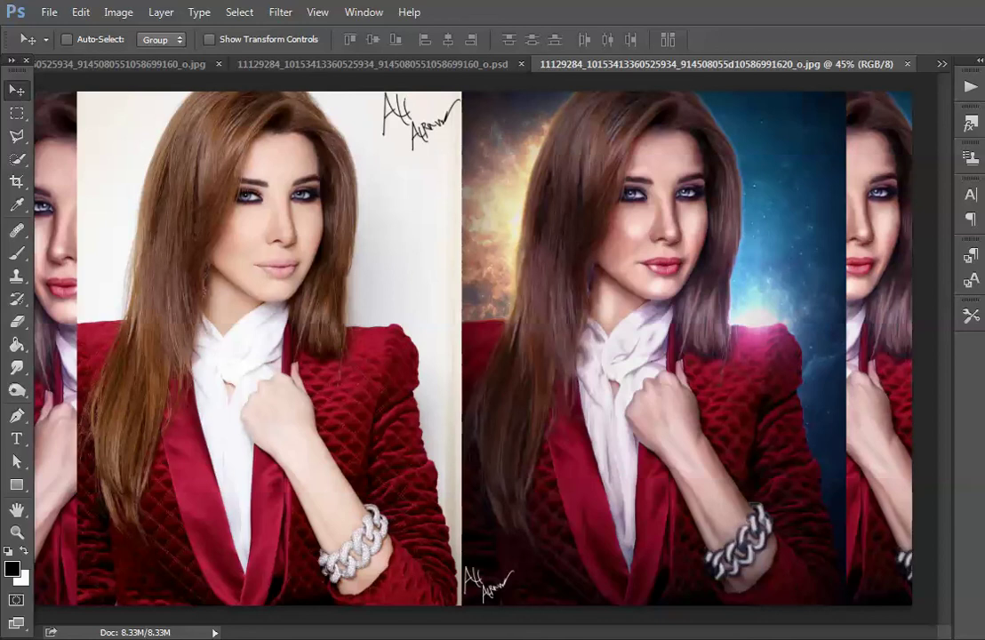
Step: Pick the finished portrait JPG from the open-documents overflow list
click(941, 64)
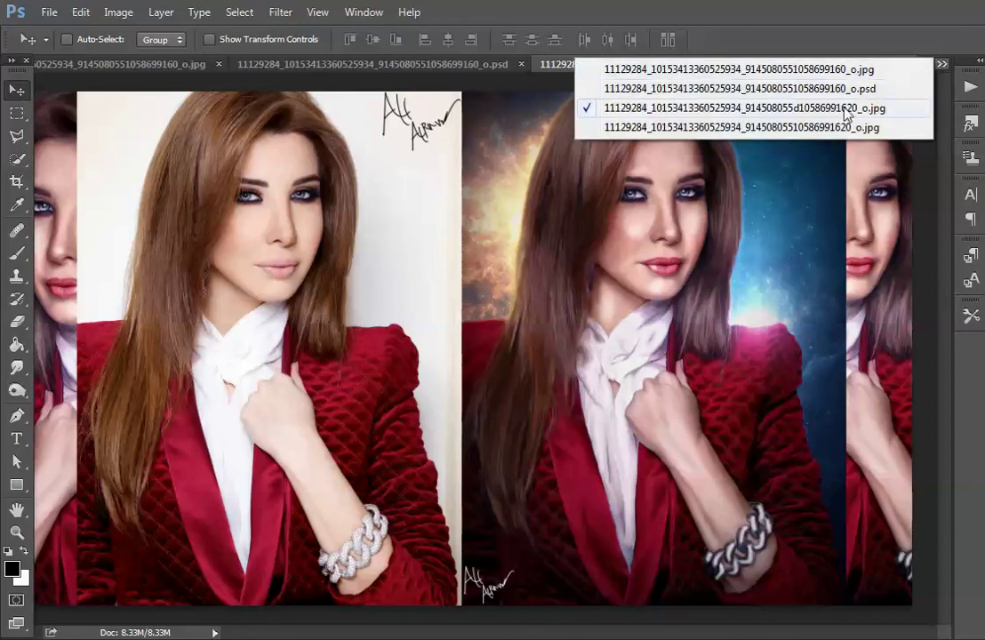
click(756, 127)
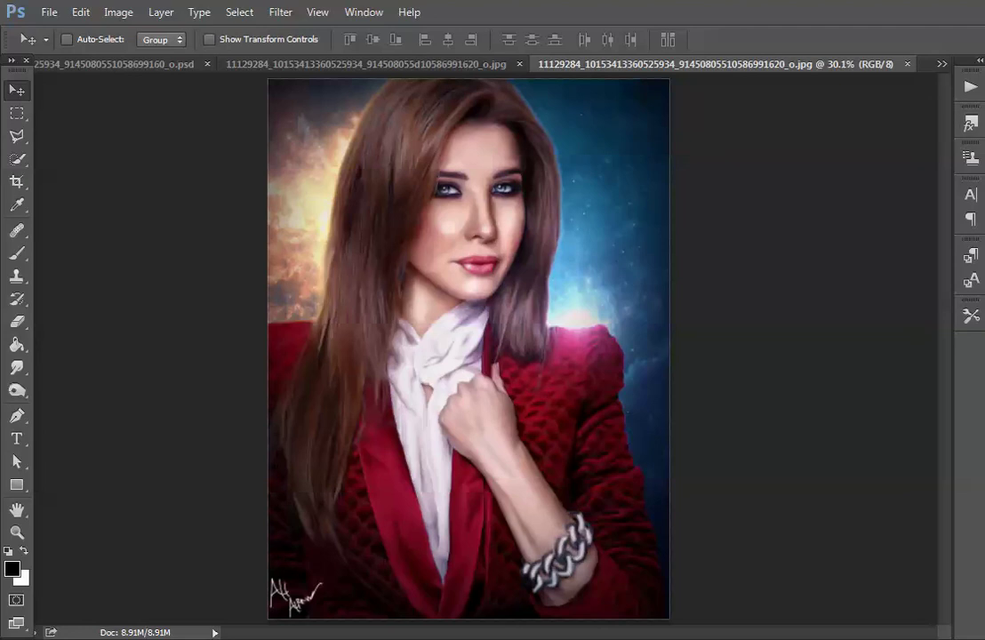
key(ctrl+plus)
key(ctrl+plus)
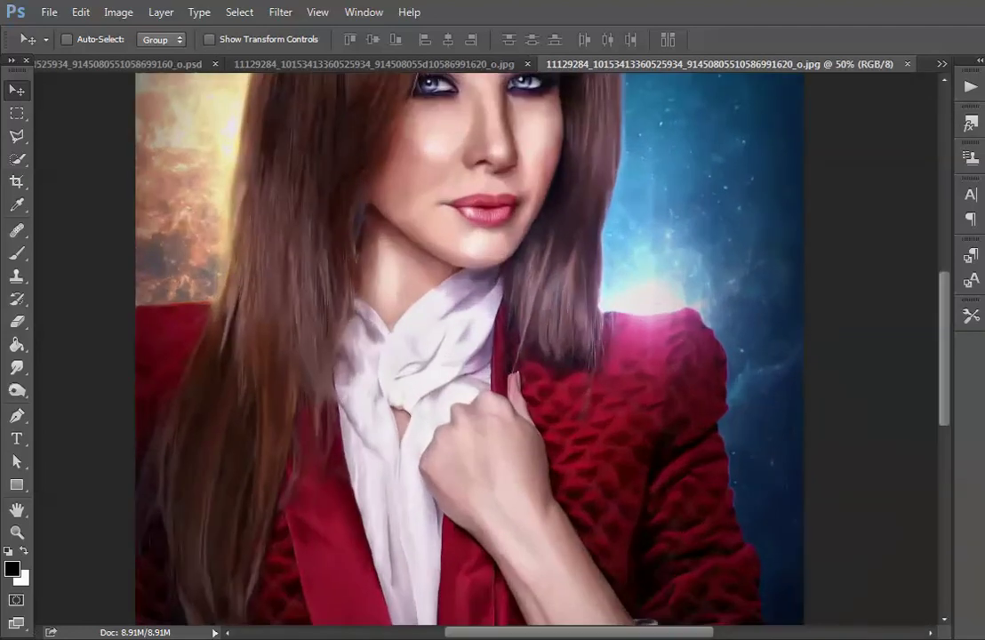
key(ctrl+plus)
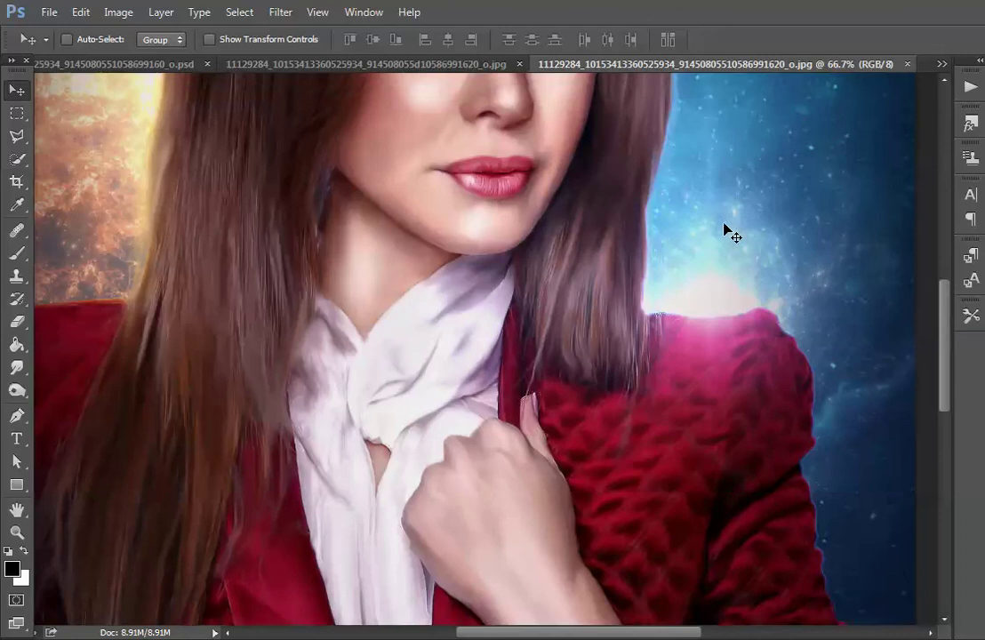
scroll(728, 229, up, 3)
scroll(731, 233, up, 2)
scroll(729, 231, up, 2)
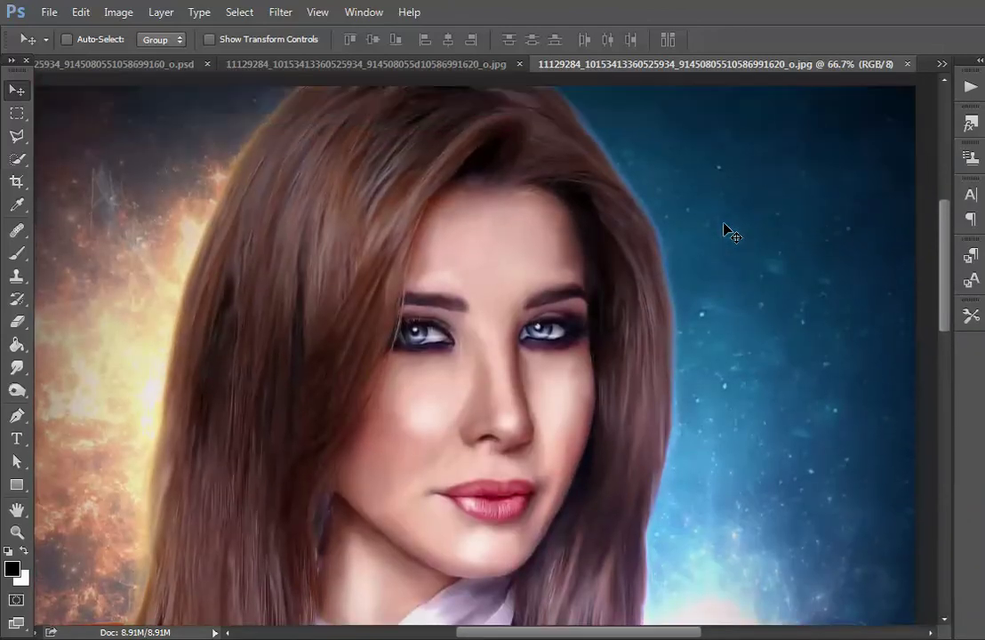
key(ctrl+plus)
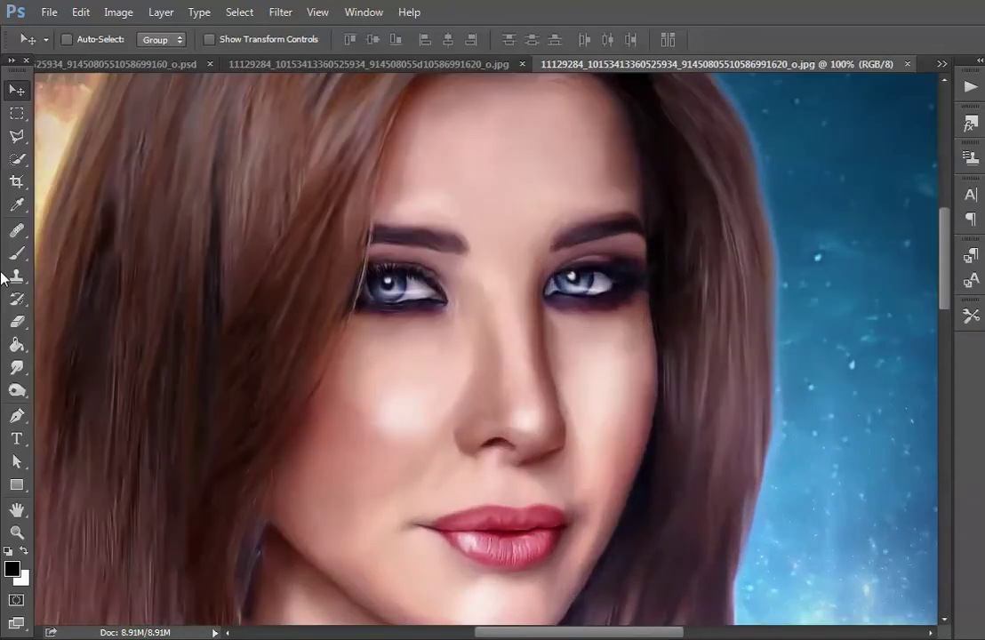
key(ctrl+minus)
key(ctrl+minus)
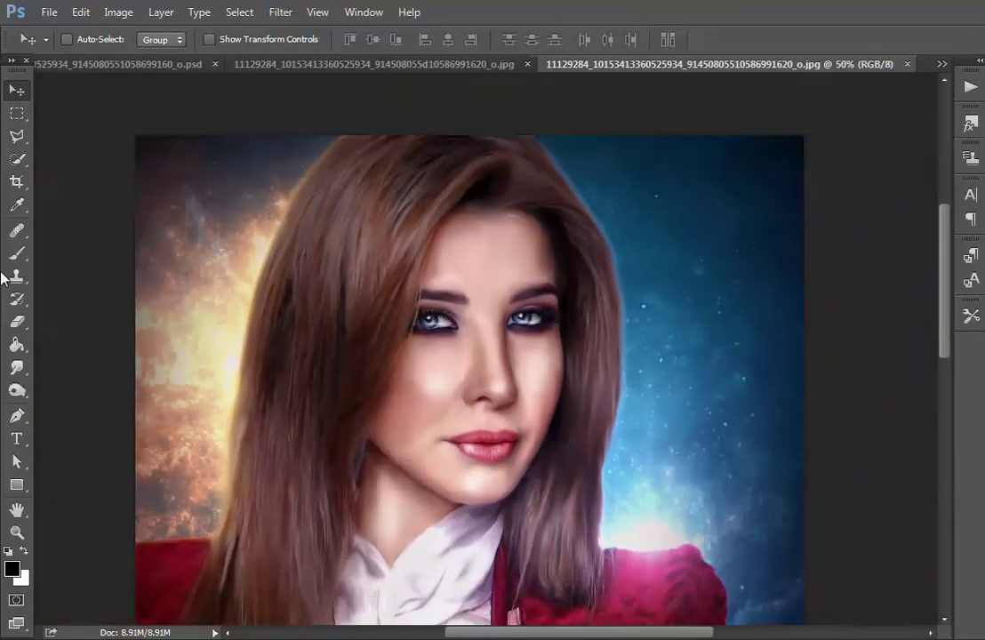
scroll(586, 89, down, 5)
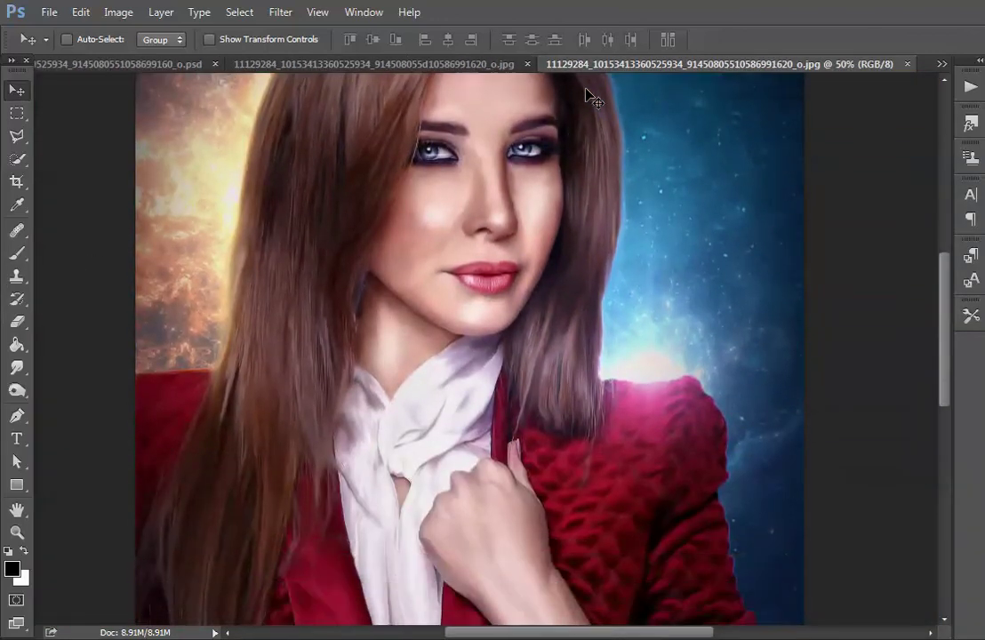
scroll(583, 94, down, 3)
scroll(573, 111, down, 2)
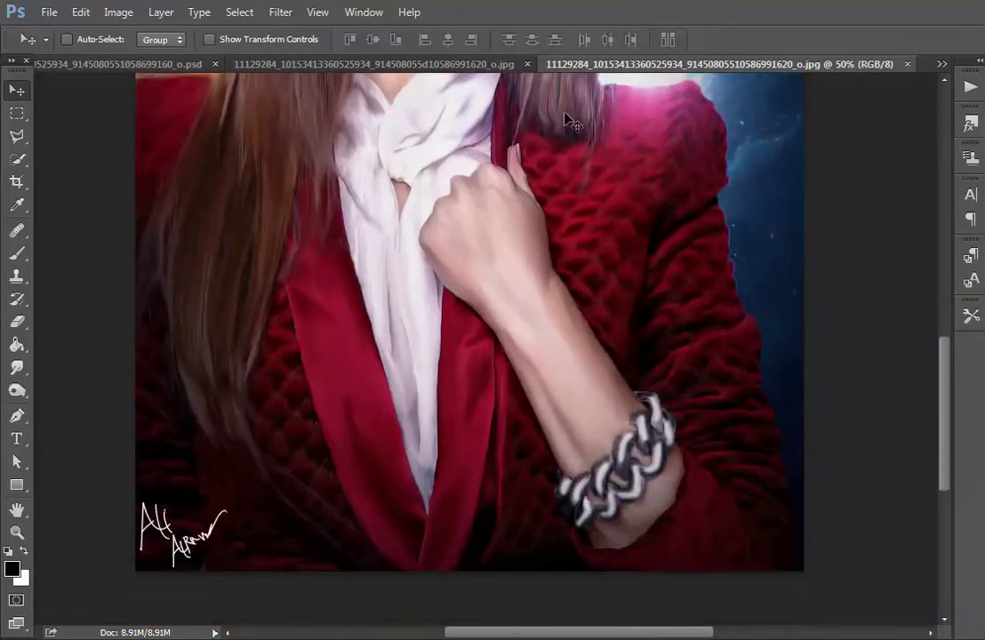
scroll(569, 129, up, 2)
scroll(569, 138, up, 3)
scroll(571, 138, up, 2)
scroll(569, 138, up, 2)
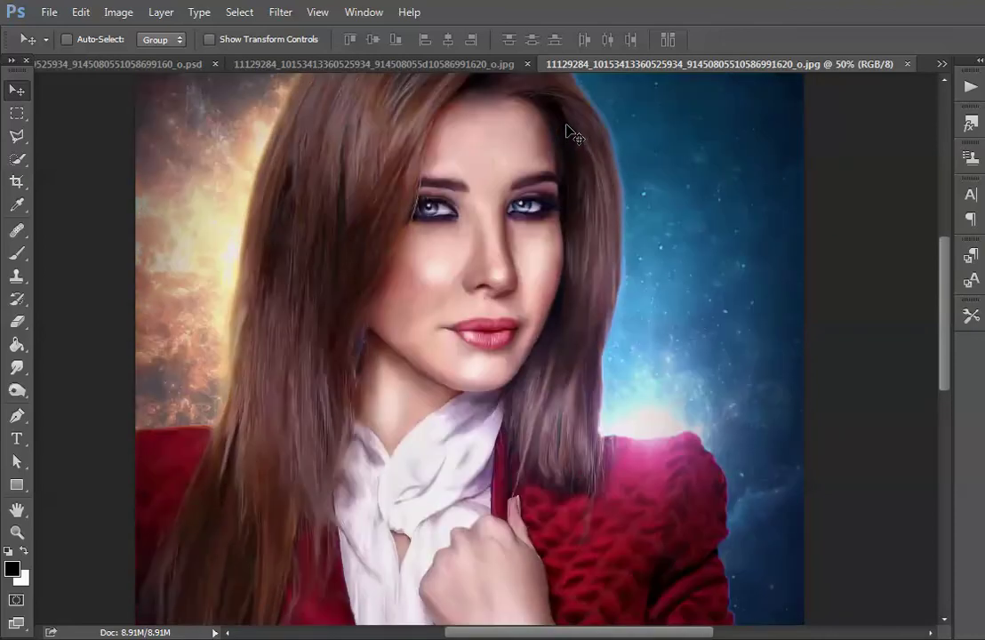
scroll(569, 138, up, 2)
key(ctrl+minus)
key(ctrl+minus)
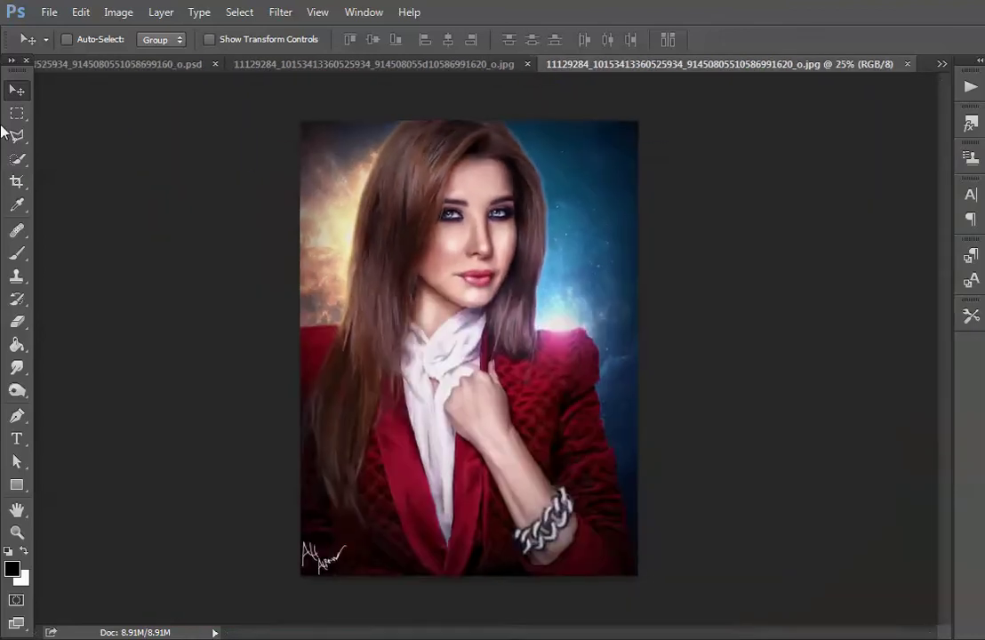
key(ctrl+plus)
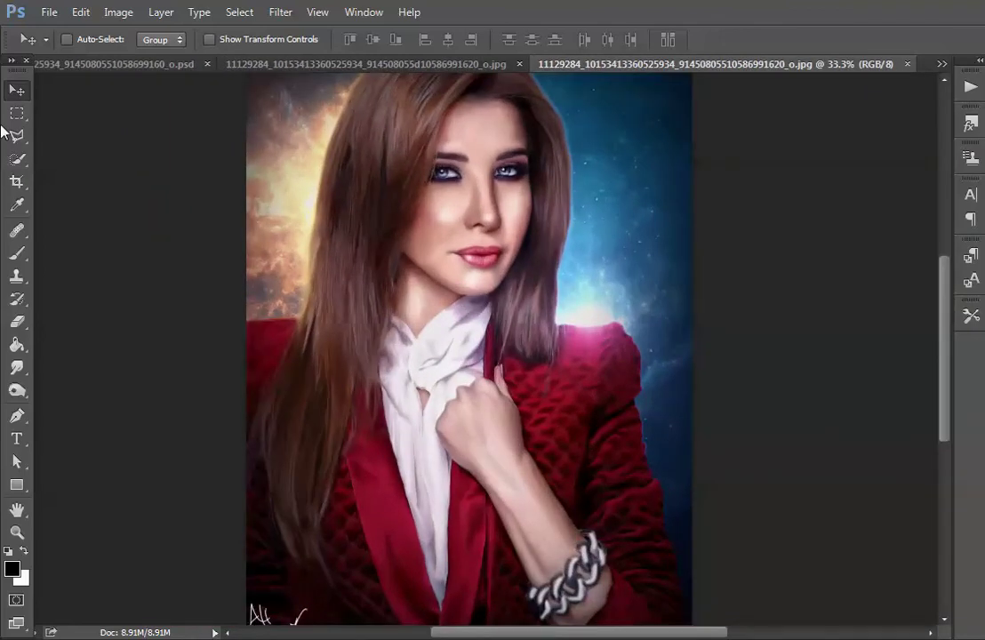
key(ctrl+minus)
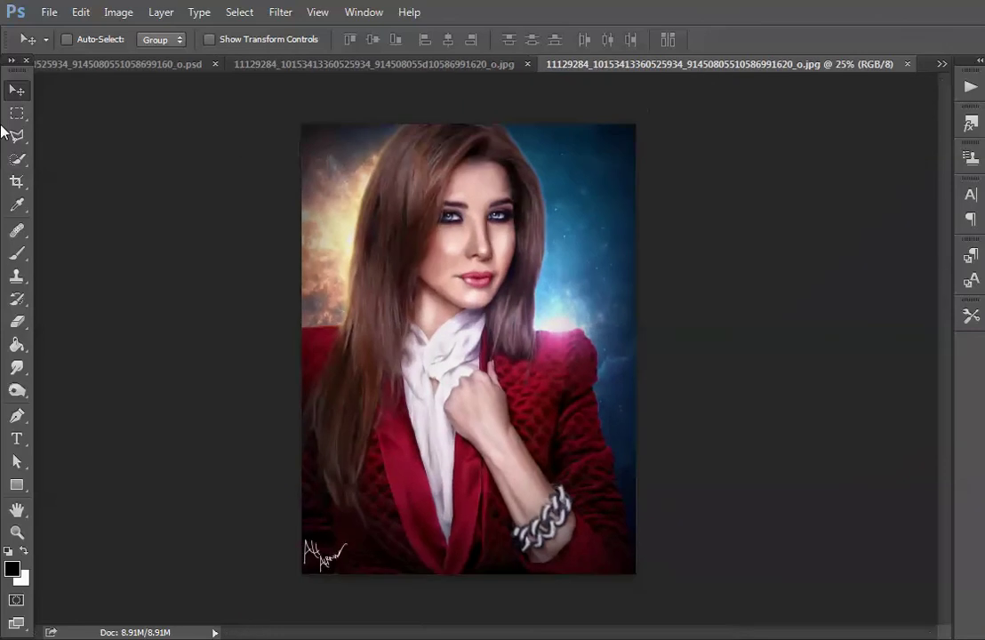